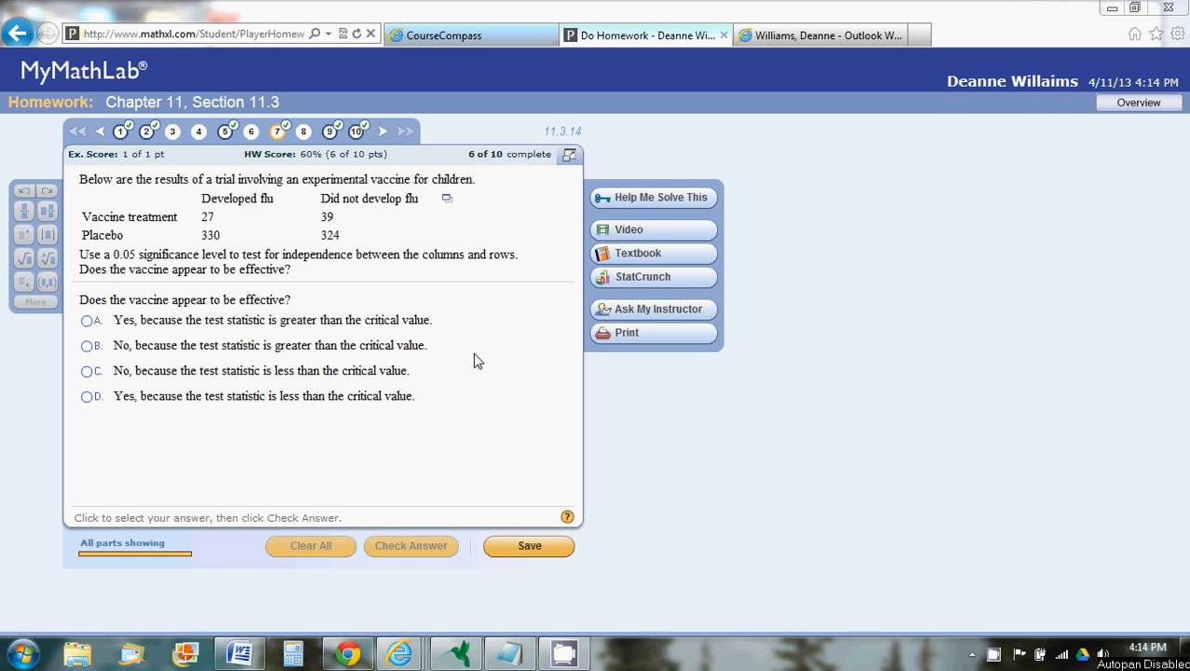
Review the hypothesis notes in Notepad and open the flu vaccine trial table in StatCrunch.
left_click(505, 660)
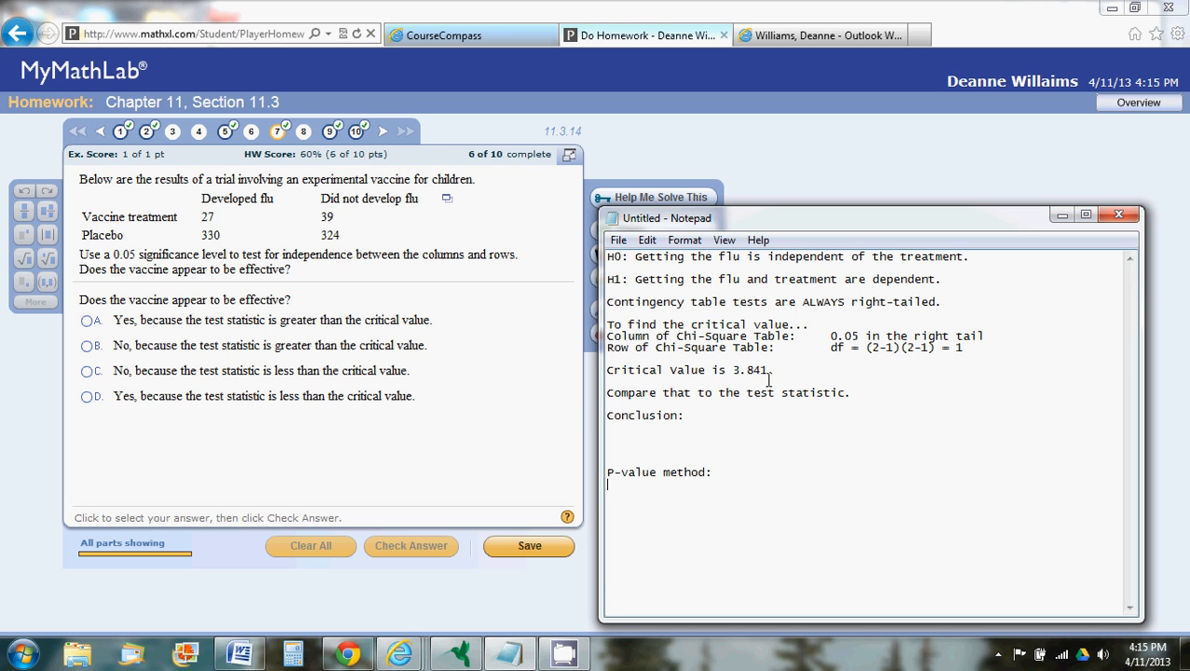
left_click(447, 201)
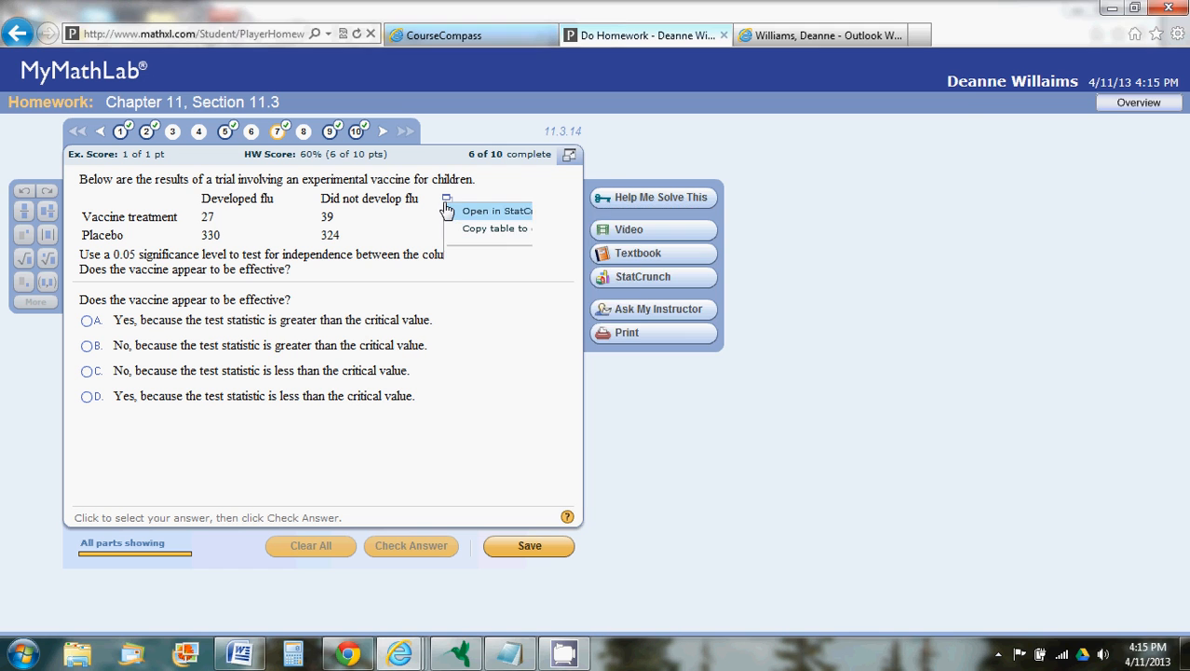
left_click(508, 212)
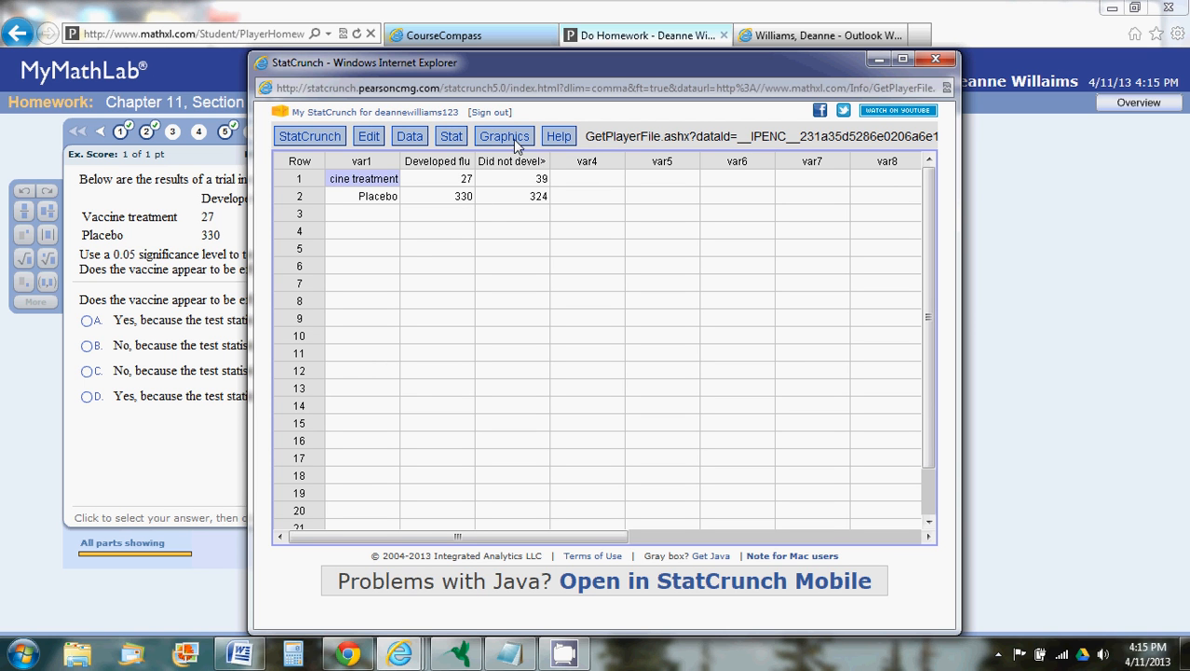
Start a contingency table with summary data and move its dialog clear of the data columns.
left_click(463, 138)
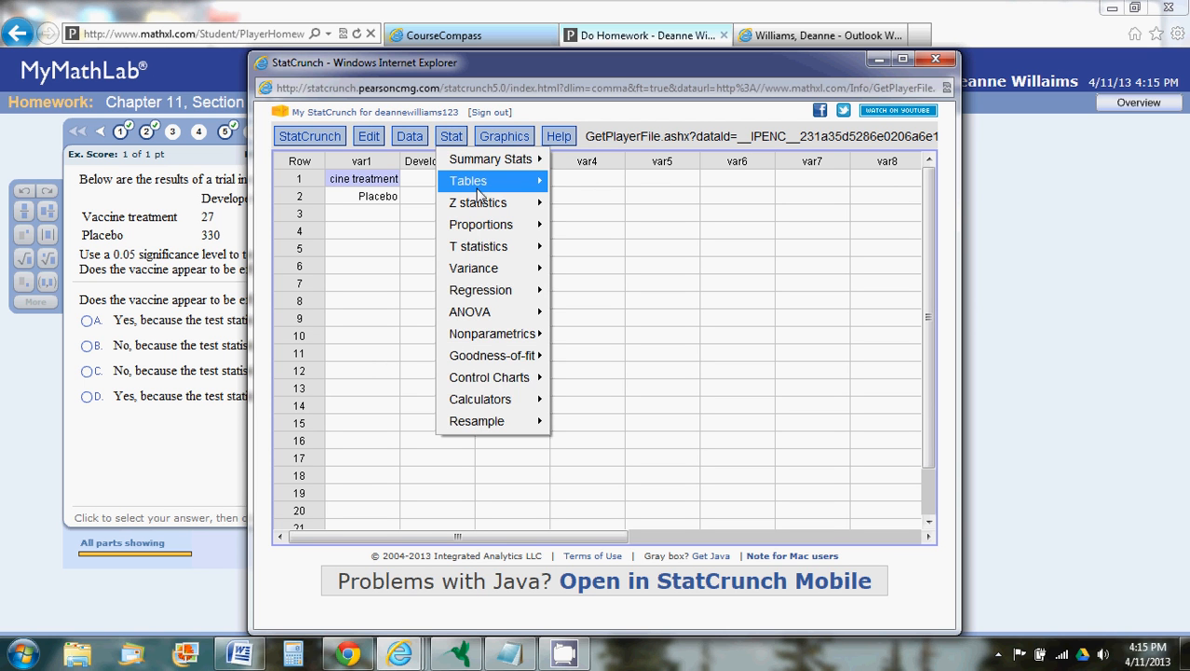
mouse_move(475, 181)
mouse_move(615, 205)
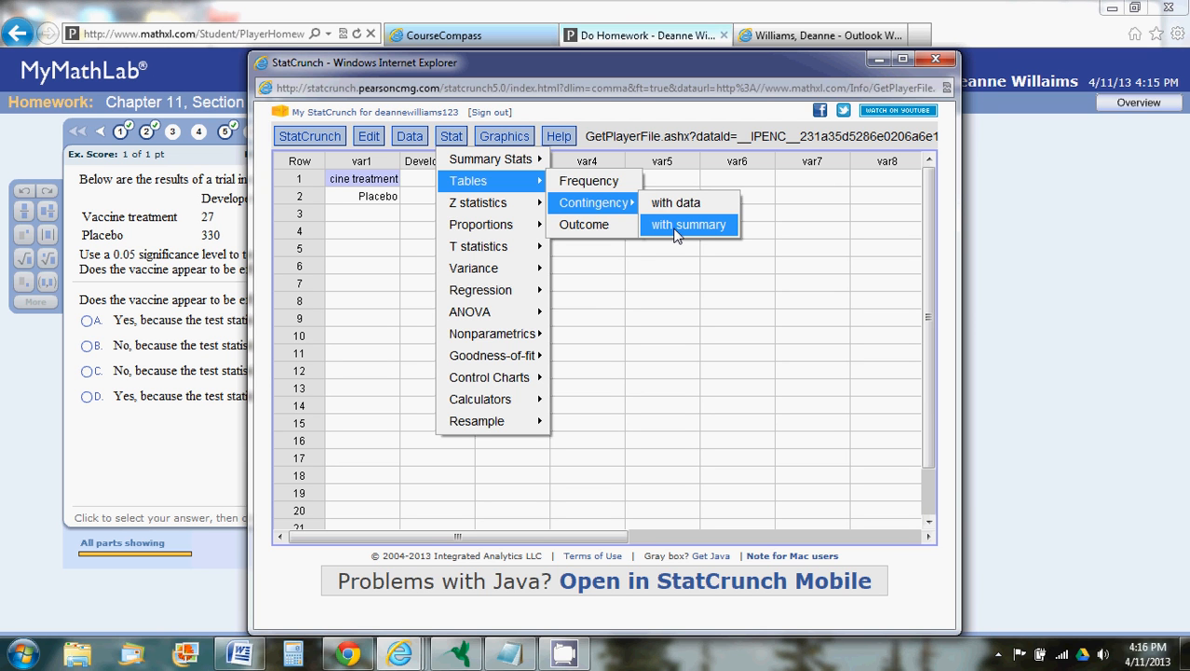
left_click(677, 228)
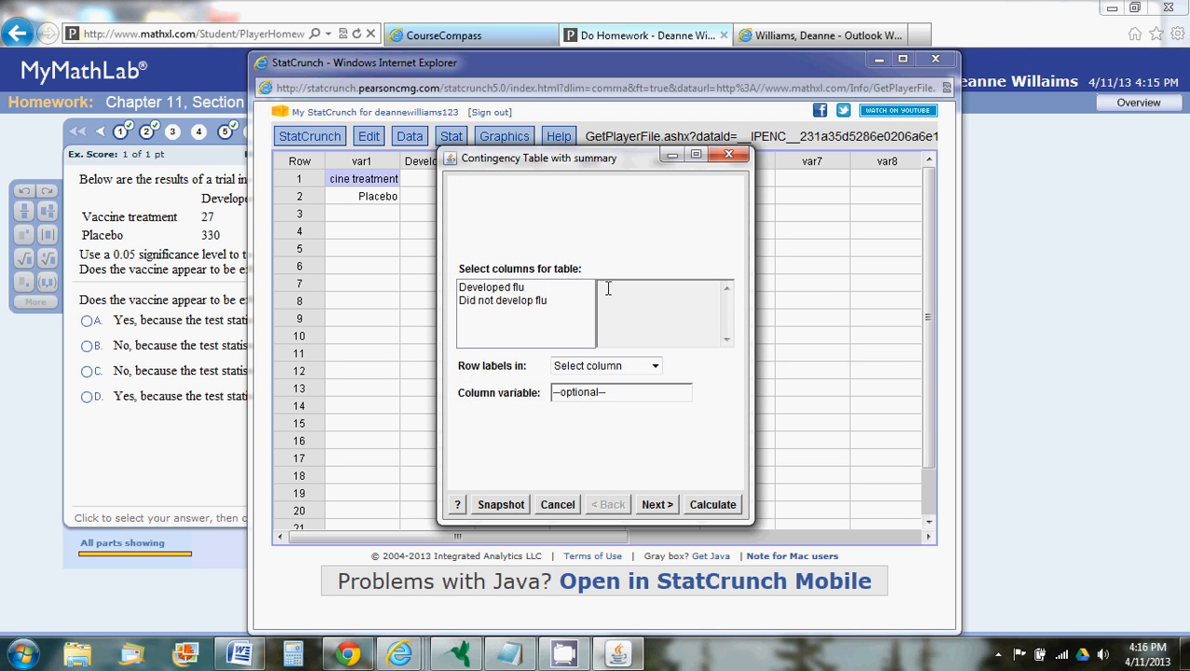
left_click_drag(548, 160, 744, 105)
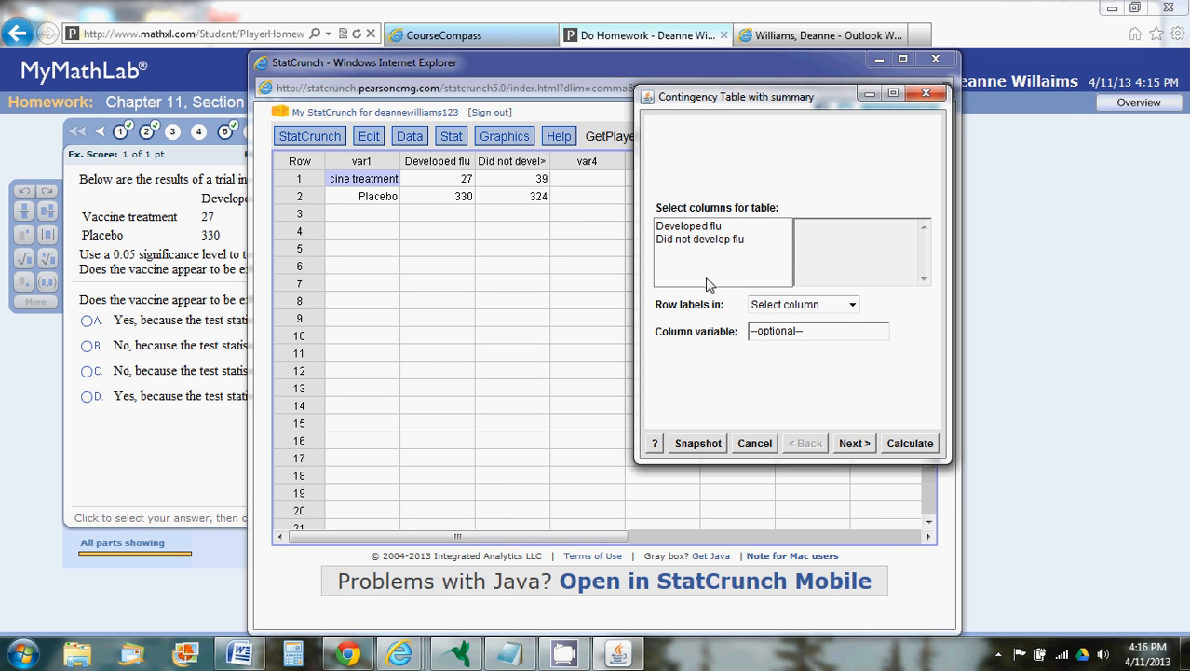
Select the Developed flu and Did not develop flu columns for the table, with row labels in var1.
left_click_drag(691, 227, 694, 241)
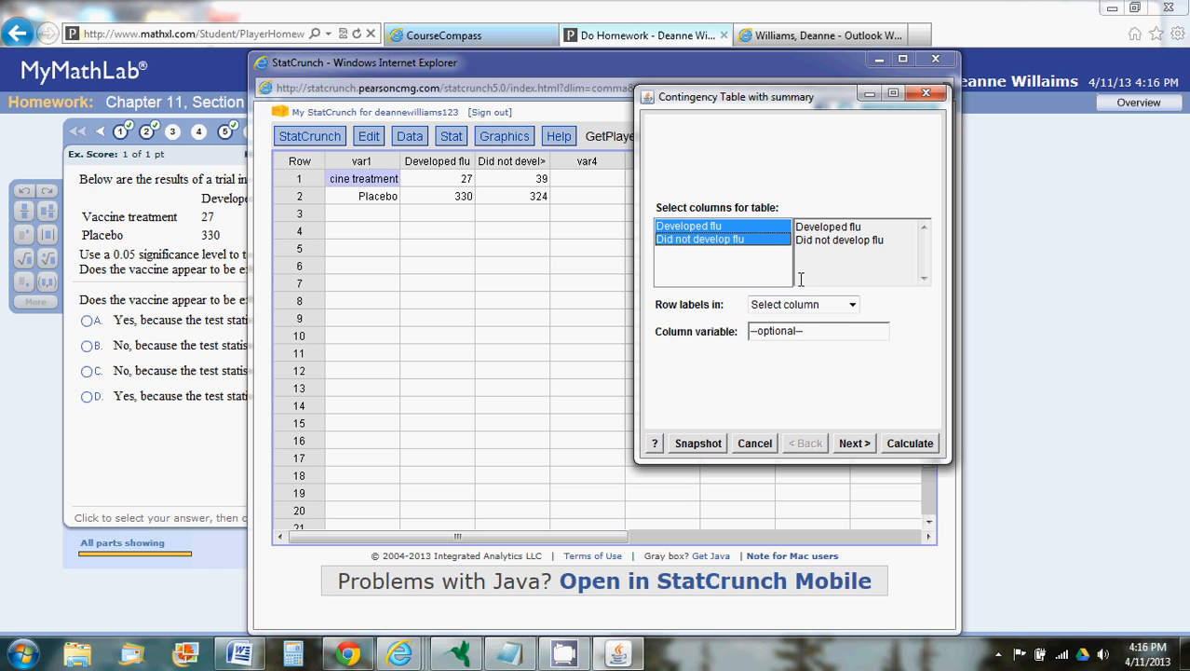
left_click(851, 306)
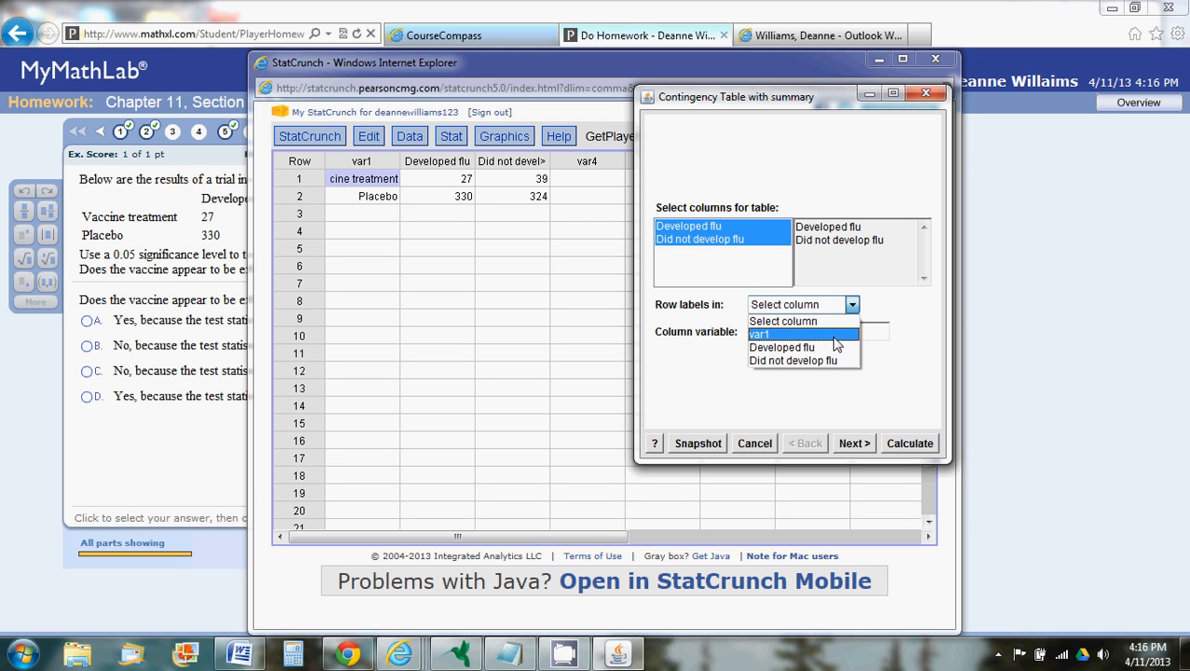
left_click(777, 333)
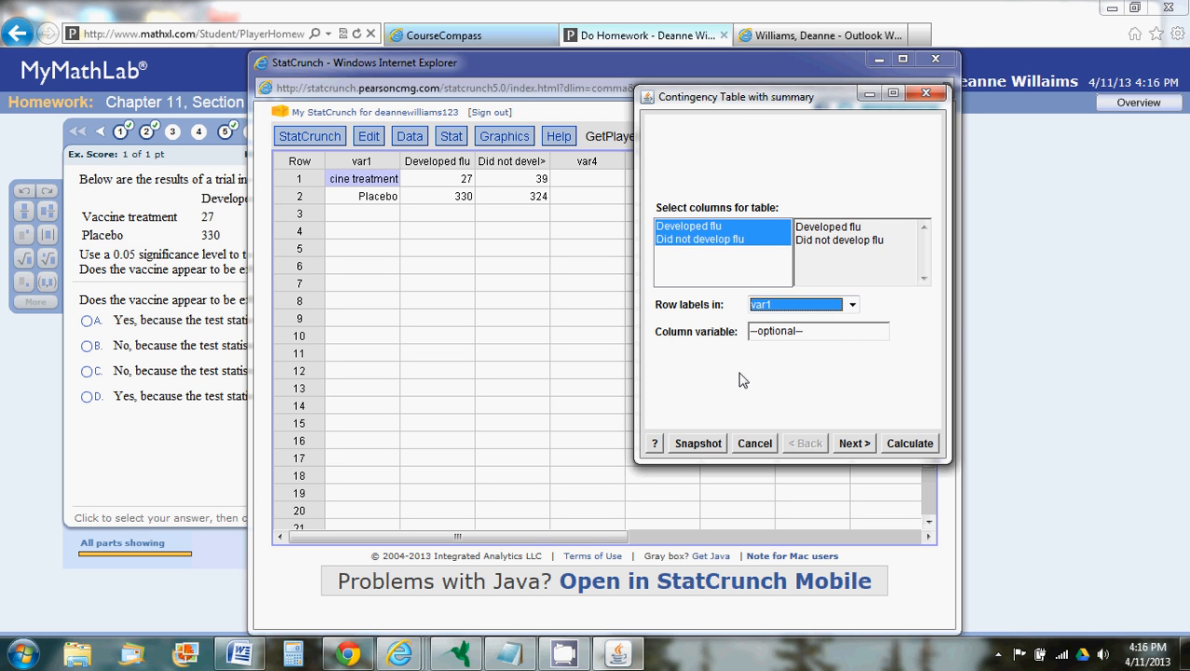
Add the expected count to the contingency table and calculate it with the Chi-Square test for independence.
left_click(855, 444)
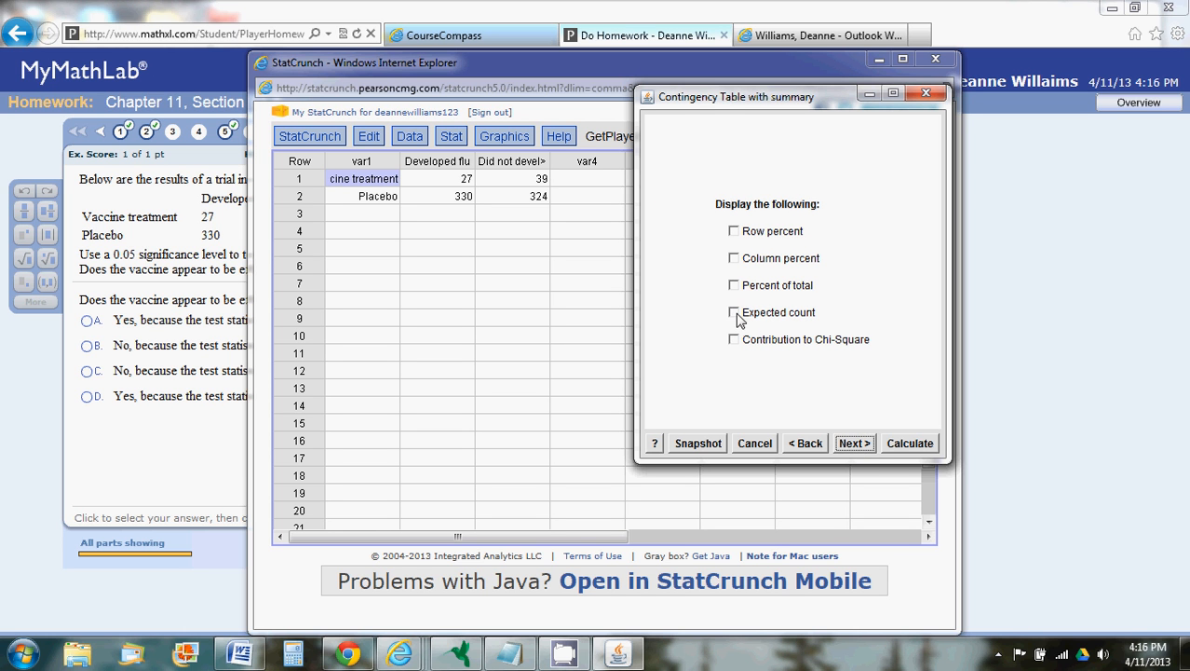
left_click(734, 312)
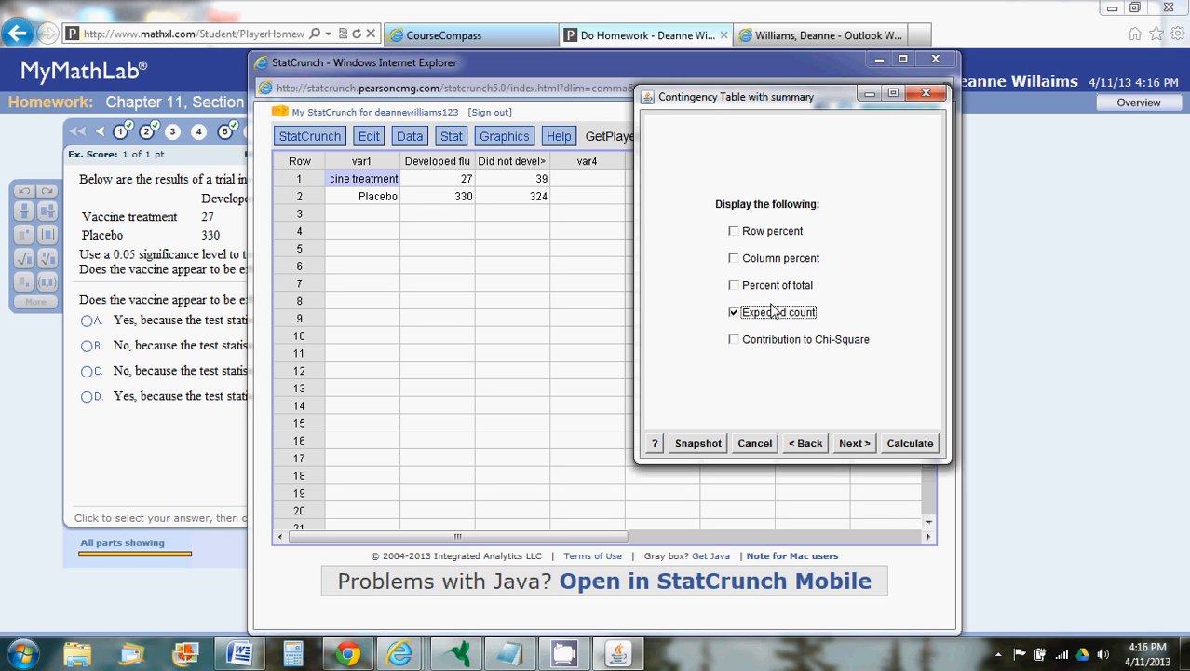
left_click(853, 444)
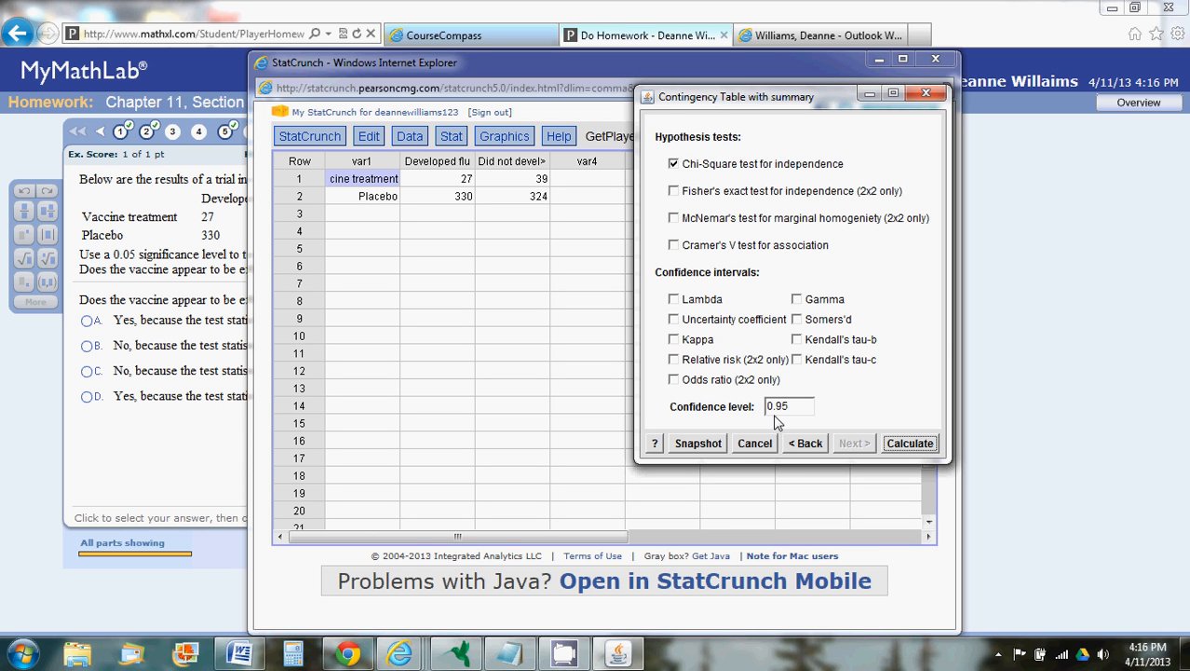
left_click(910, 443)
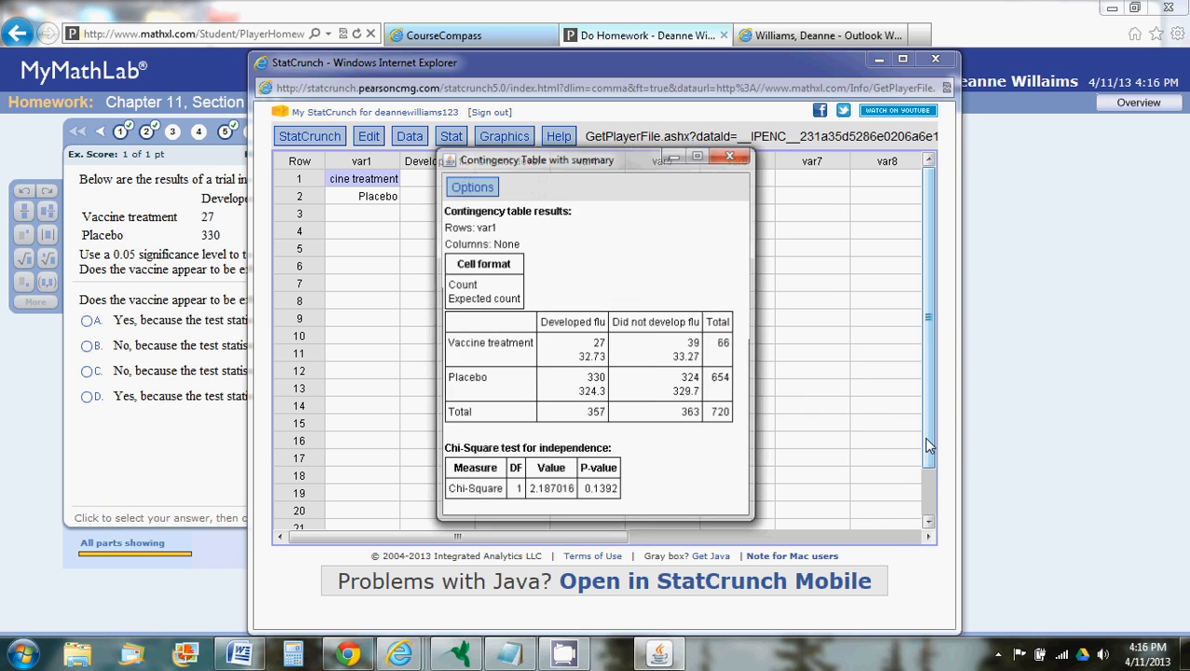
Minimize the StatCrunch data window and arrange the contingency results and the Notepad notes beside the homework question so both are readable.
left_click(878, 59)
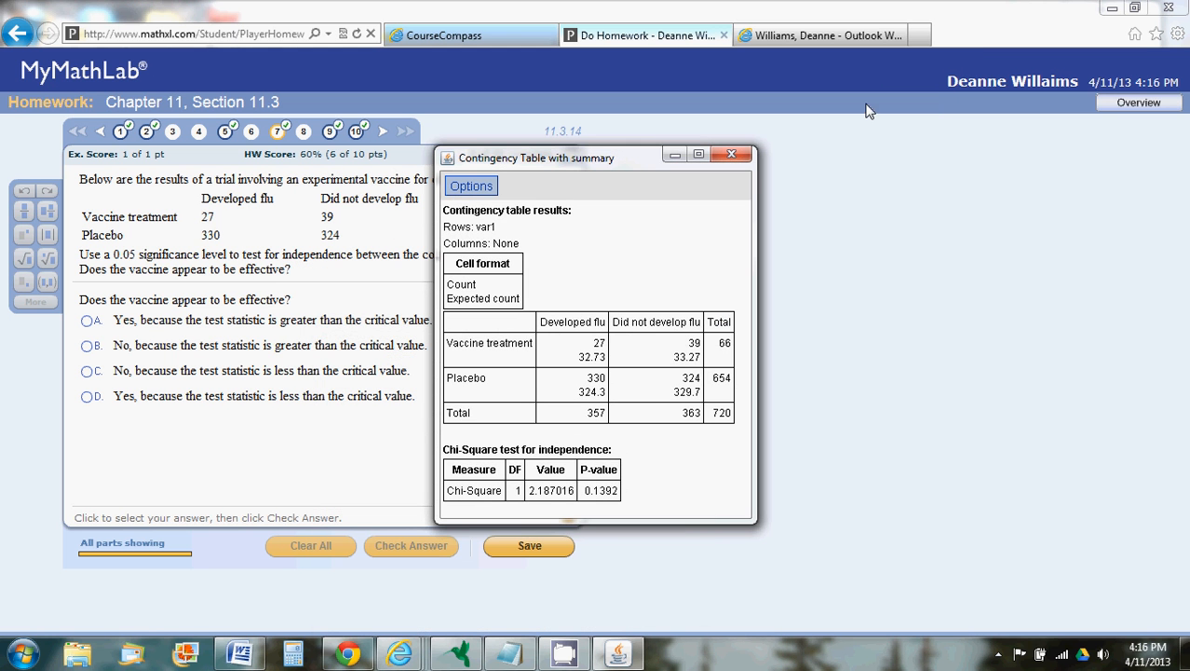
left_click_drag(584, 159, 918, 20)
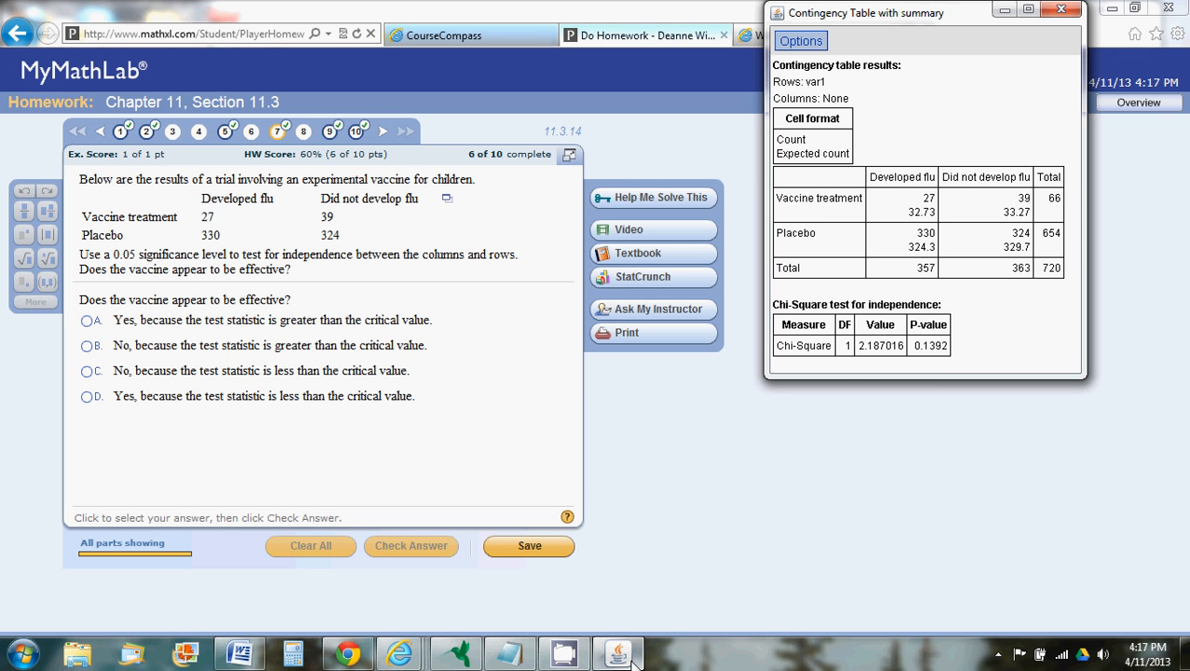
left_click(509, 654)
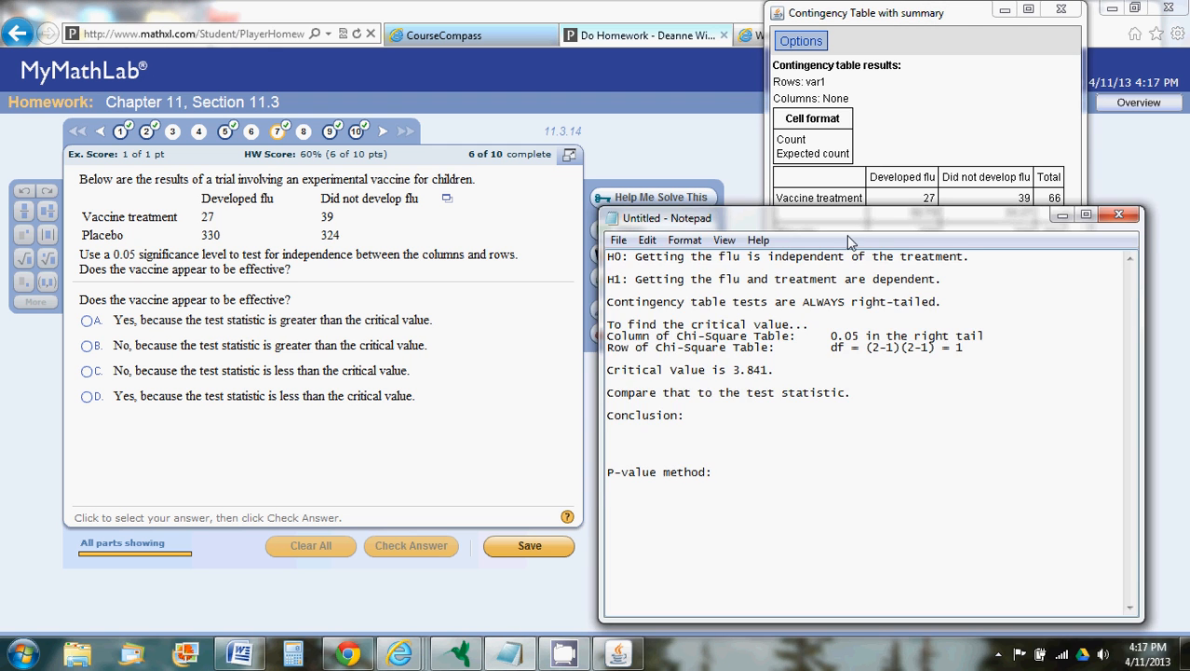
left_click_drag(845, 229, 842, 315)
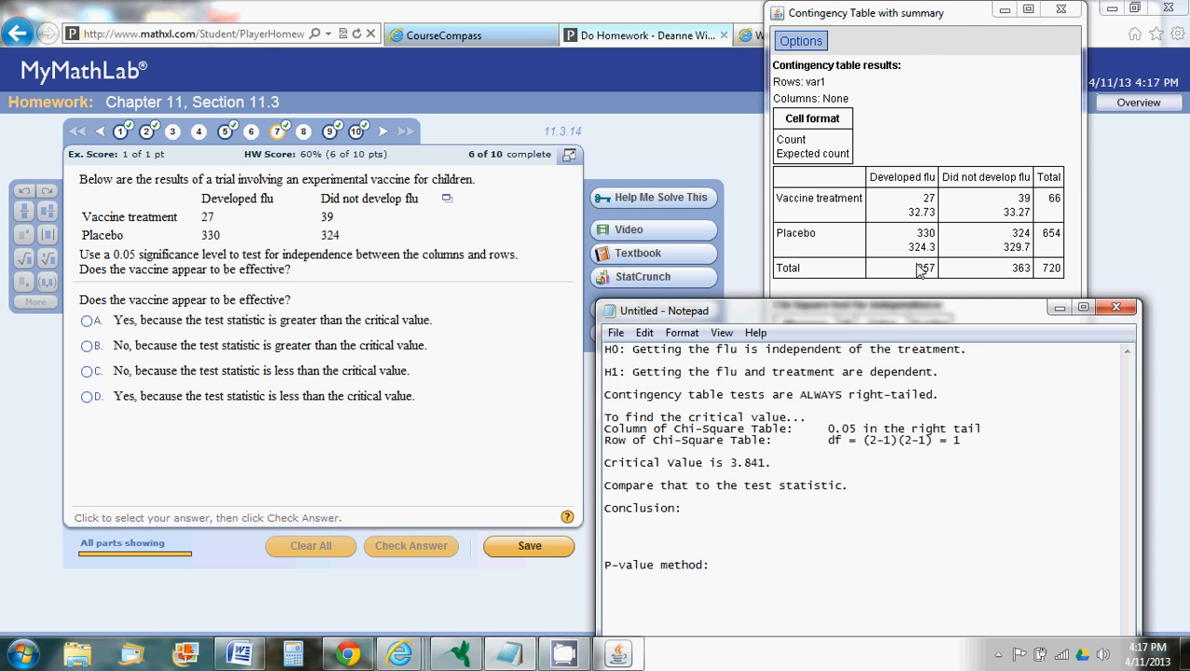
left_click_drag(899, 309, 909, 390)
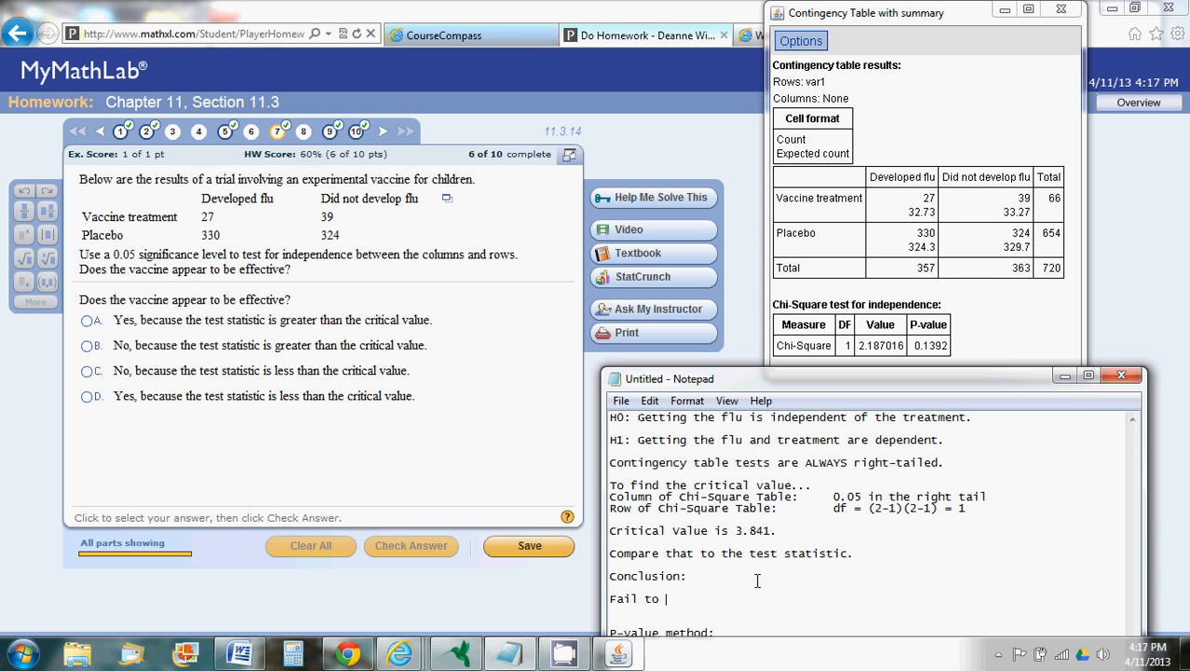
Write the conclusion in the notes: "Fail to reject the null hypothesis. Getting the flu is independent of the treatment.".
type("ject the null hypothesis.  Deve")
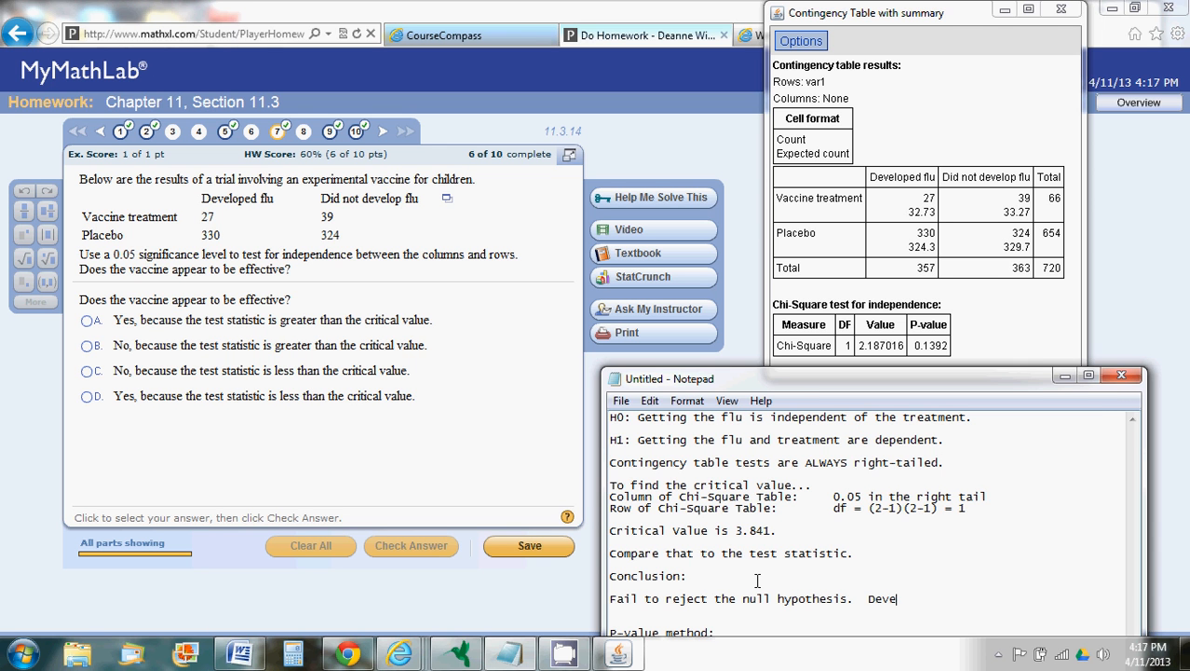
key("BackSpace")
key("BackSpace")
key("BackSpace")
key("BackSpace")
type("Getting the flu is indepe")
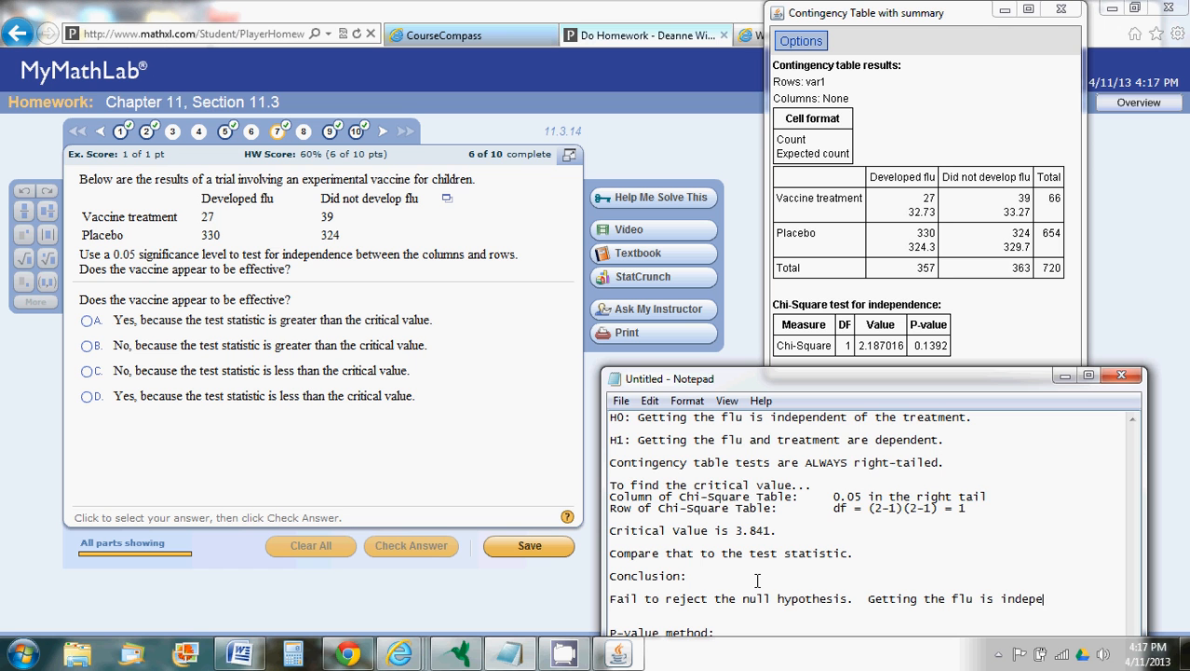
type("ndent of the trea")
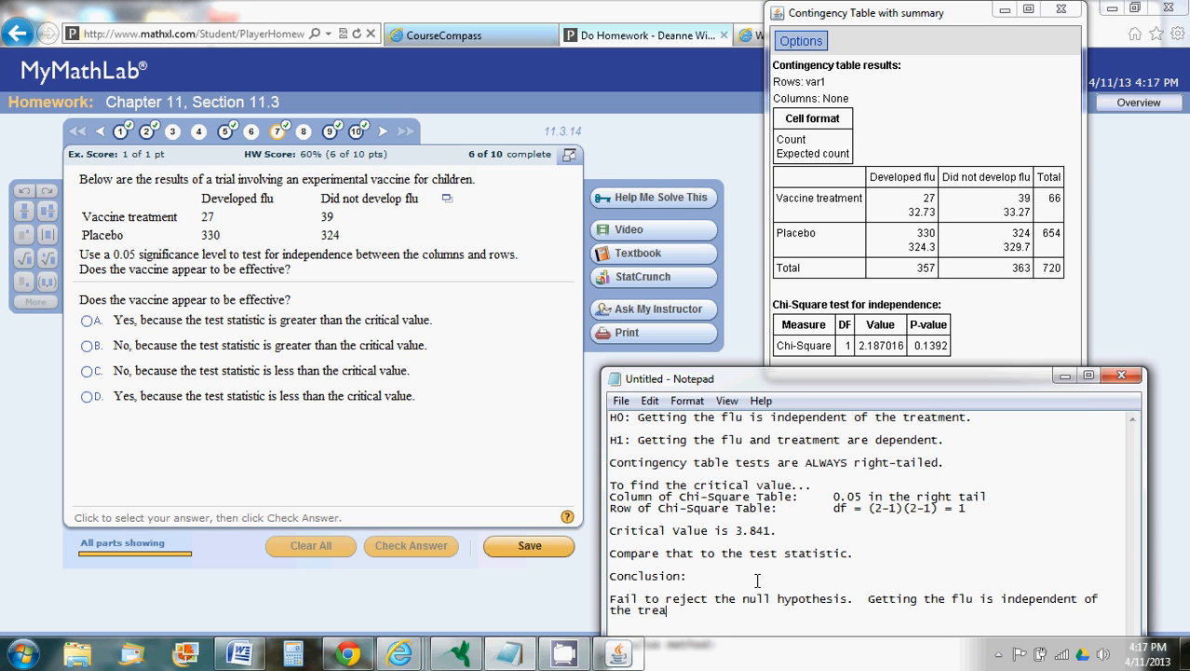
type("tment.")
Answer the vaccine question with "No, because the test statistic is less than the critical value" and check the answer.
left_click(87, 372)
left_click(391, 547)
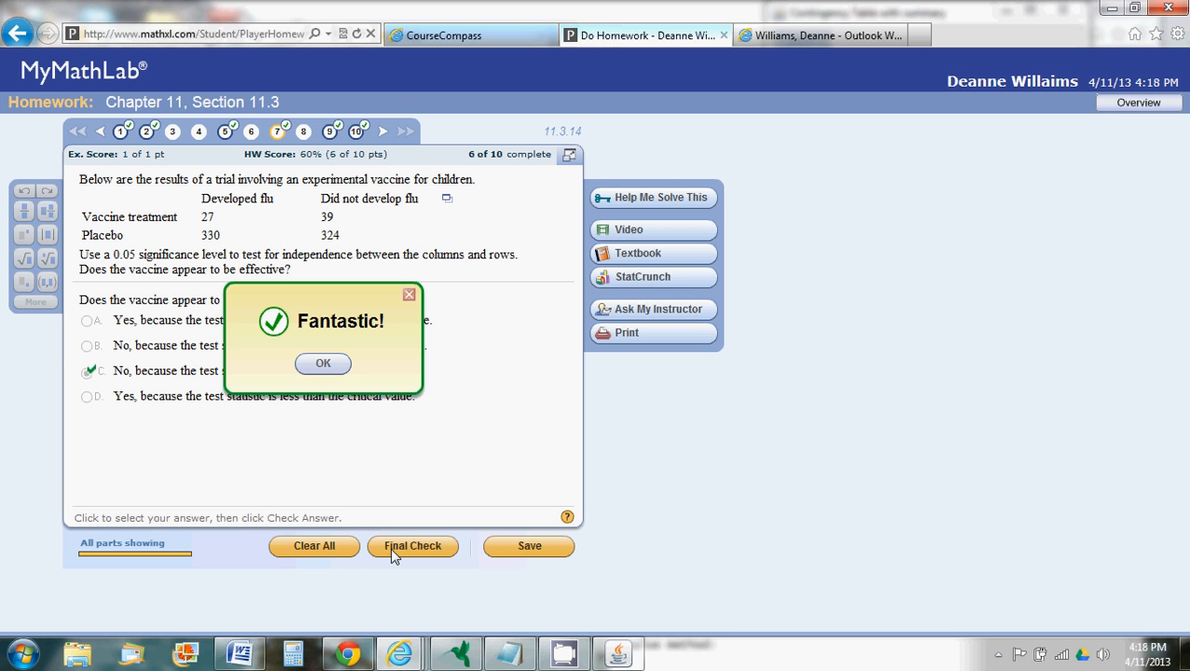
left_click(322, 363)
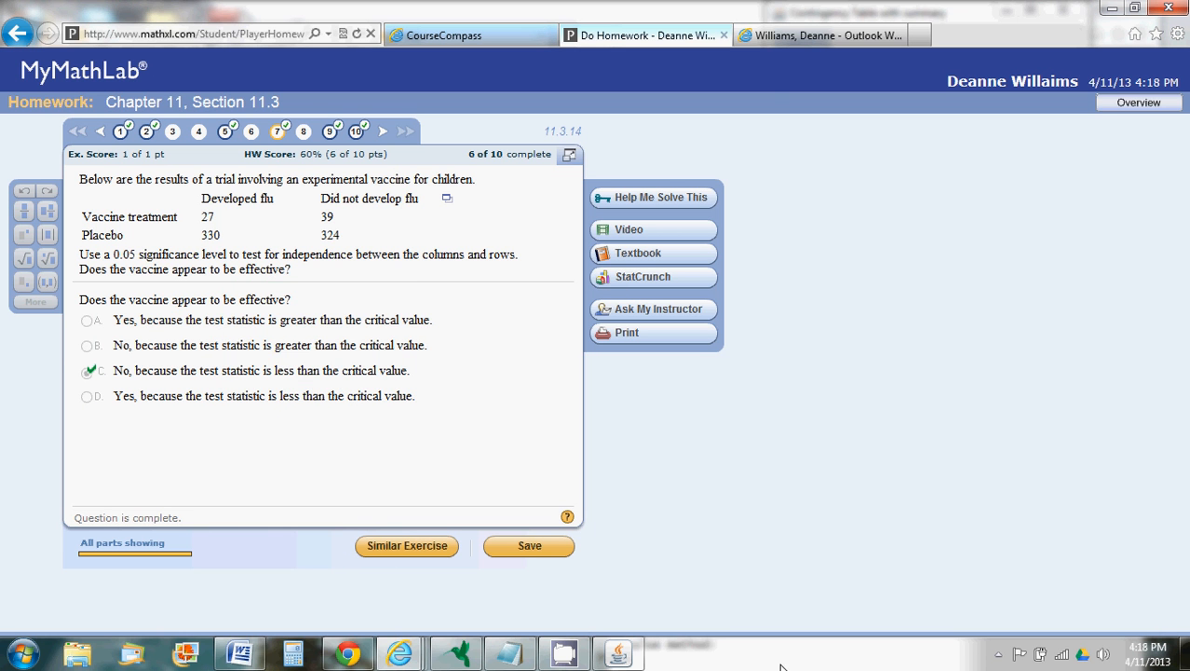
Bring back the contingency table results and the Notepad notes to compare the P-value with the significance level.
left_click(636, 661)
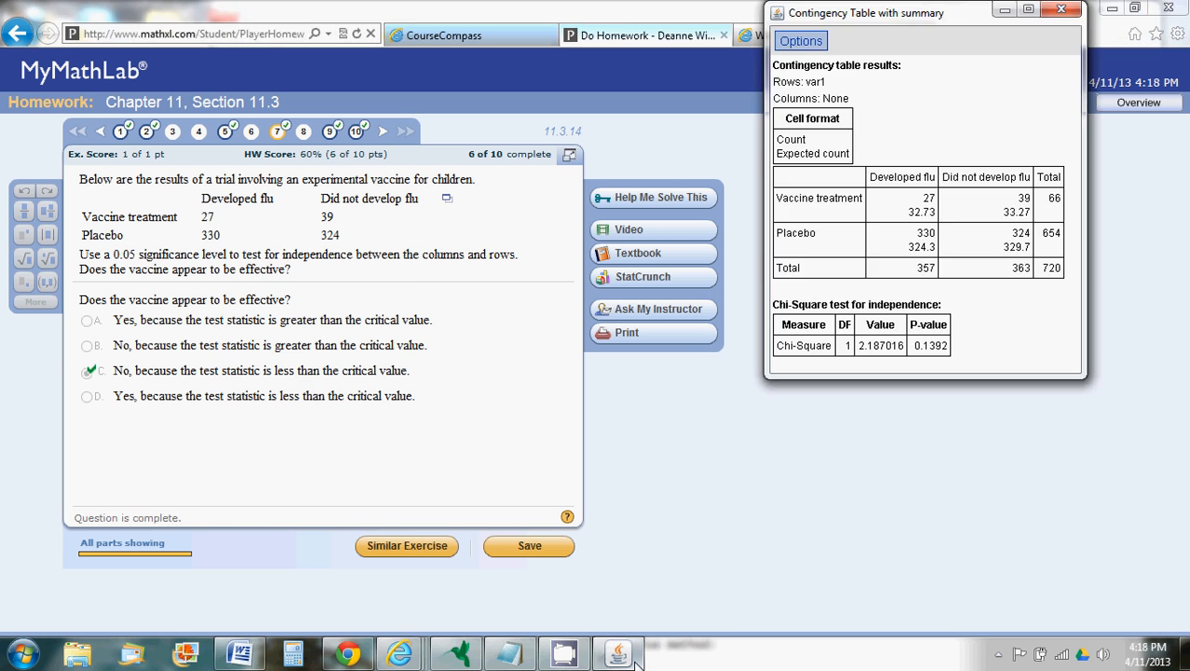
left_click(509, 655)
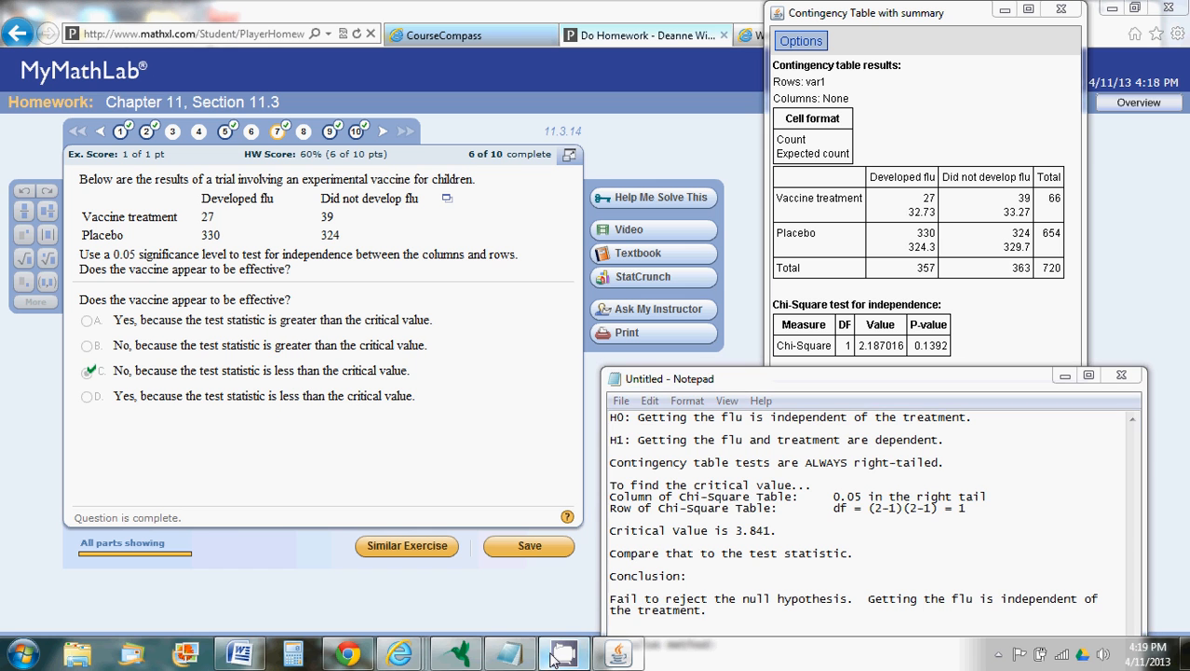
right_click(585, 657)
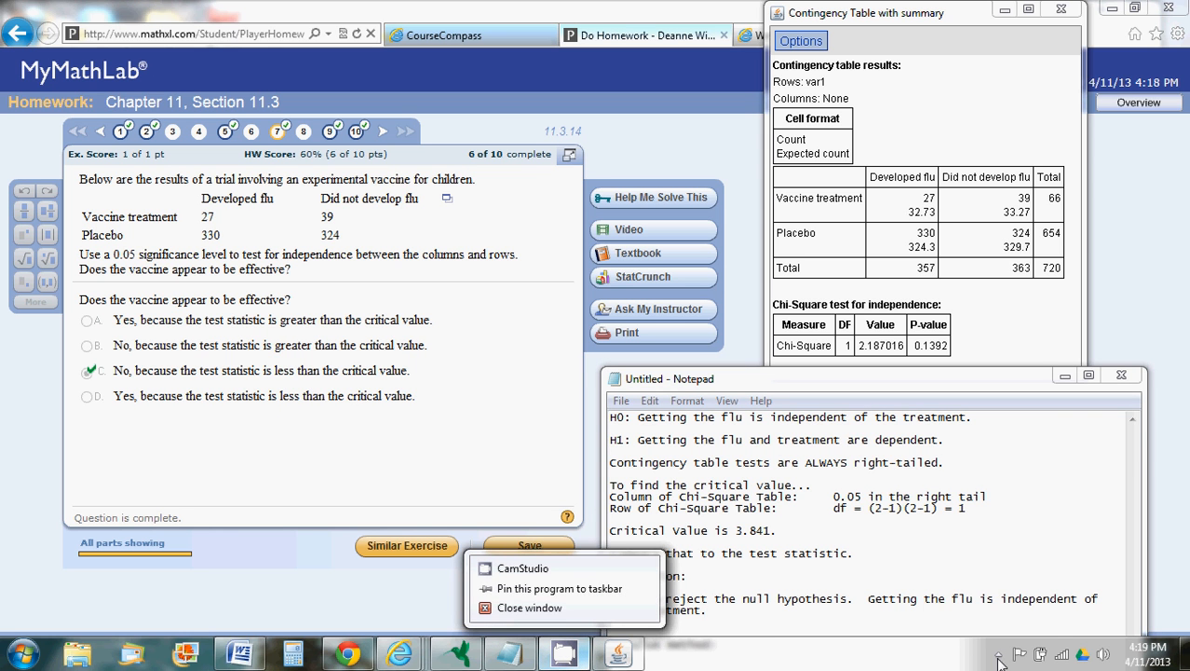
left_click(998, 654)
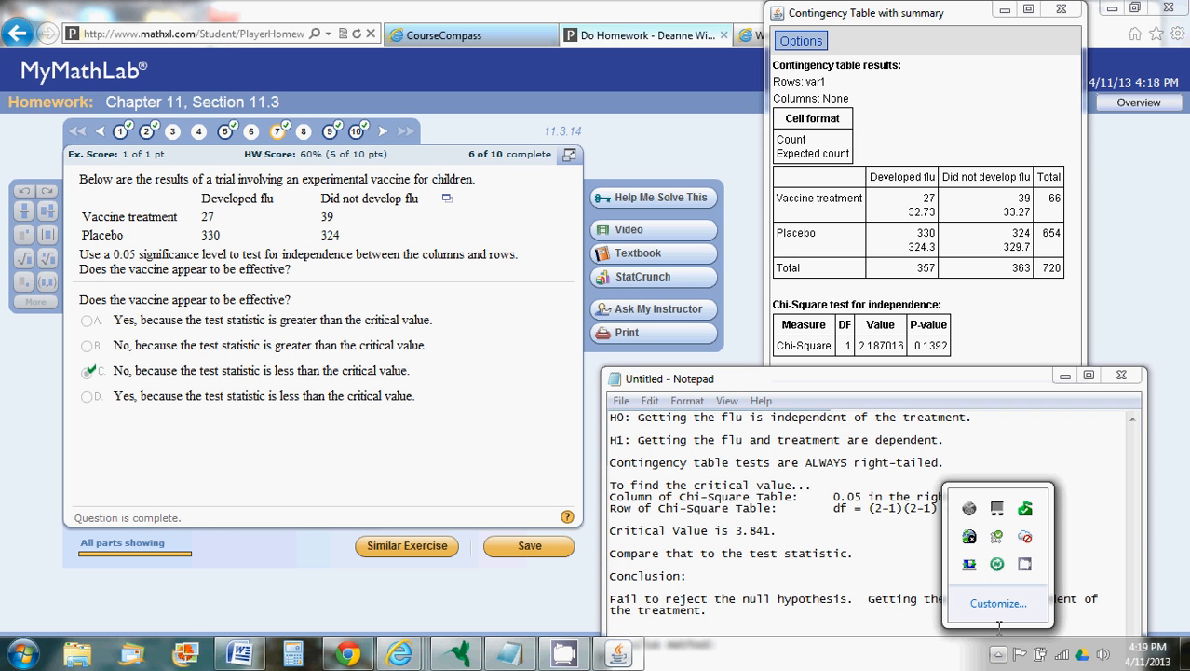
right_click(1026, 566)
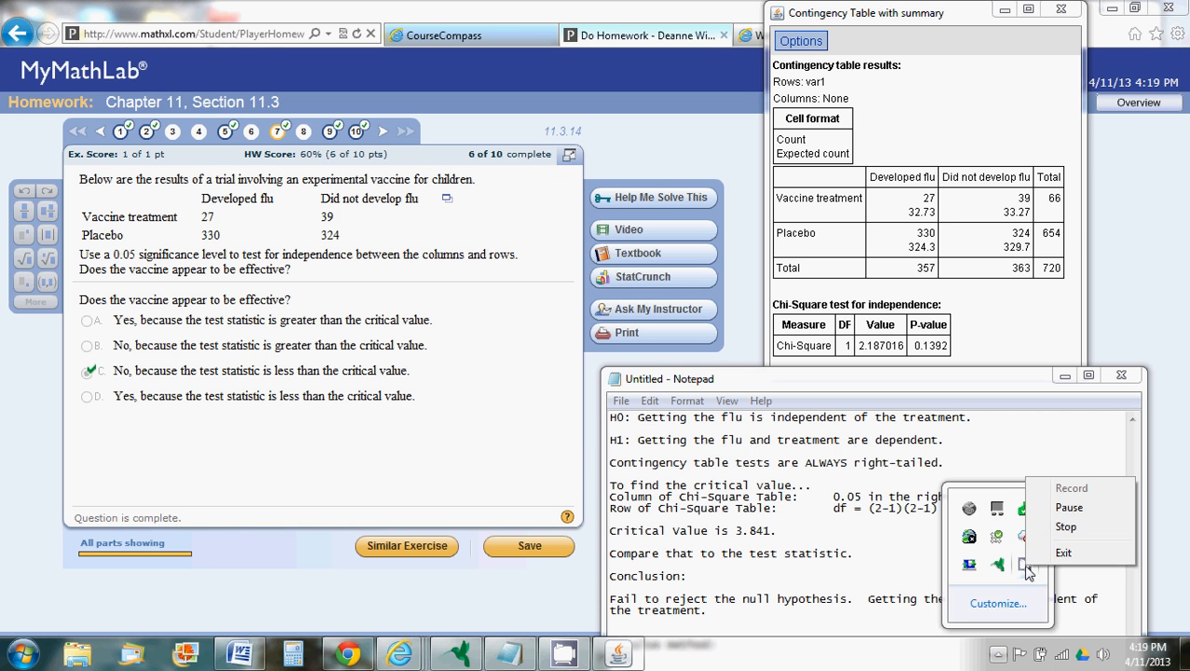
left_click(1071, 512)
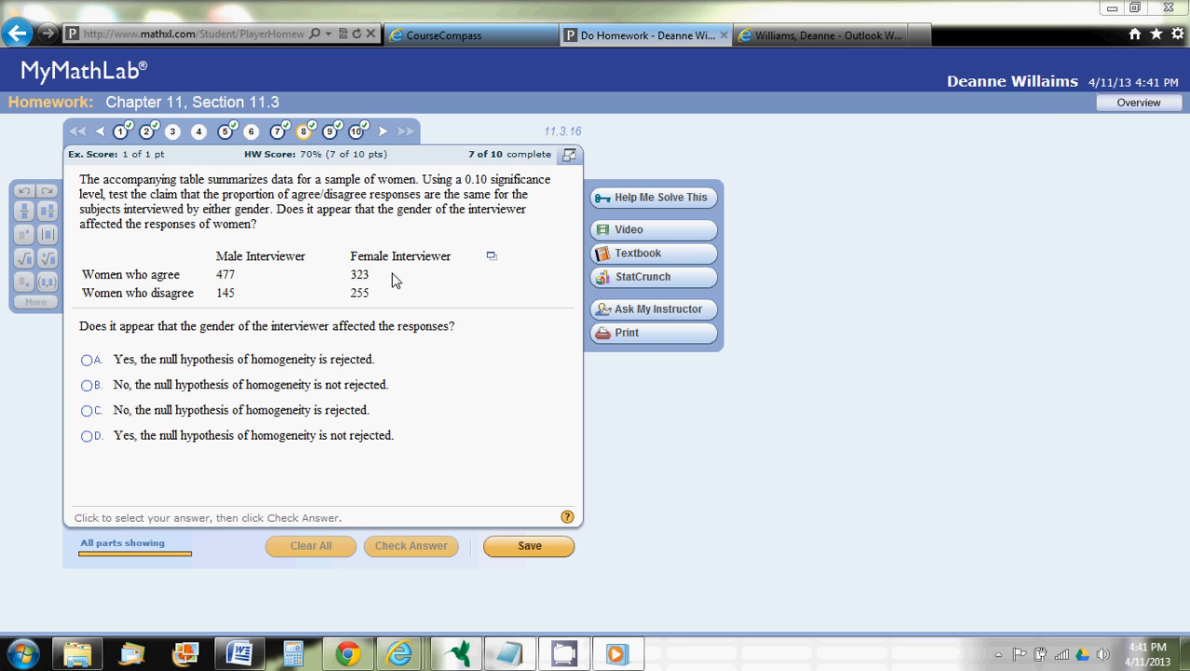
Show the Notepad notes for the interviewer question and correct the spelling of "women" in the H1 line.
left_click(510, 655)
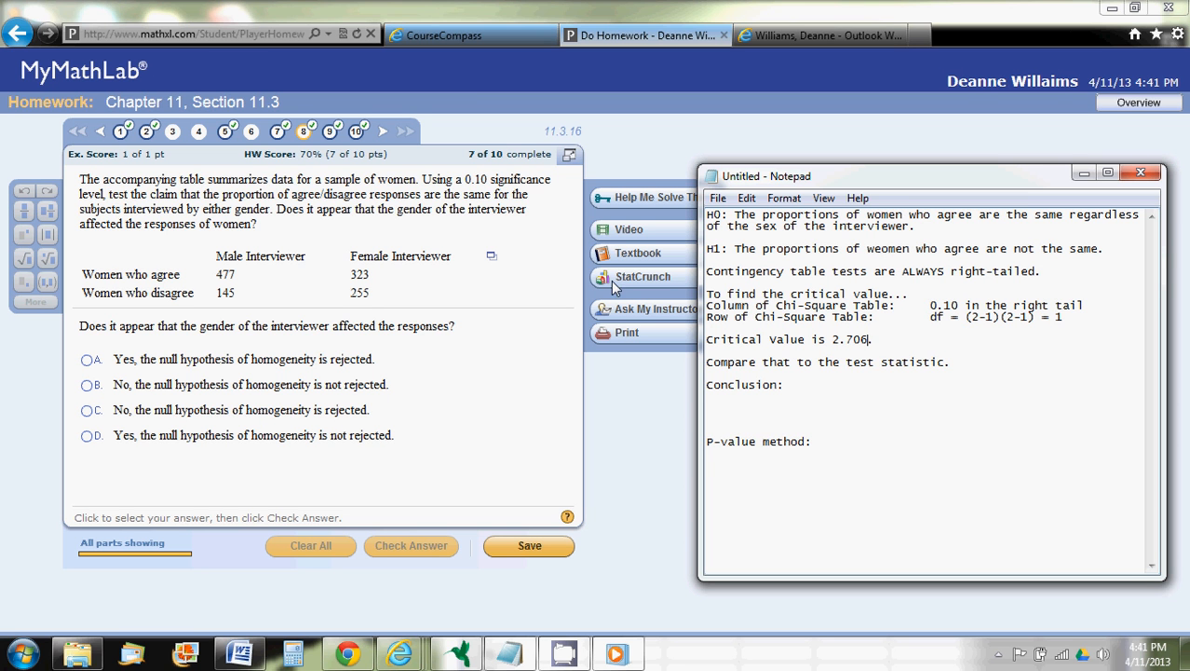
left_click(881, 248)
key("BackSpace")
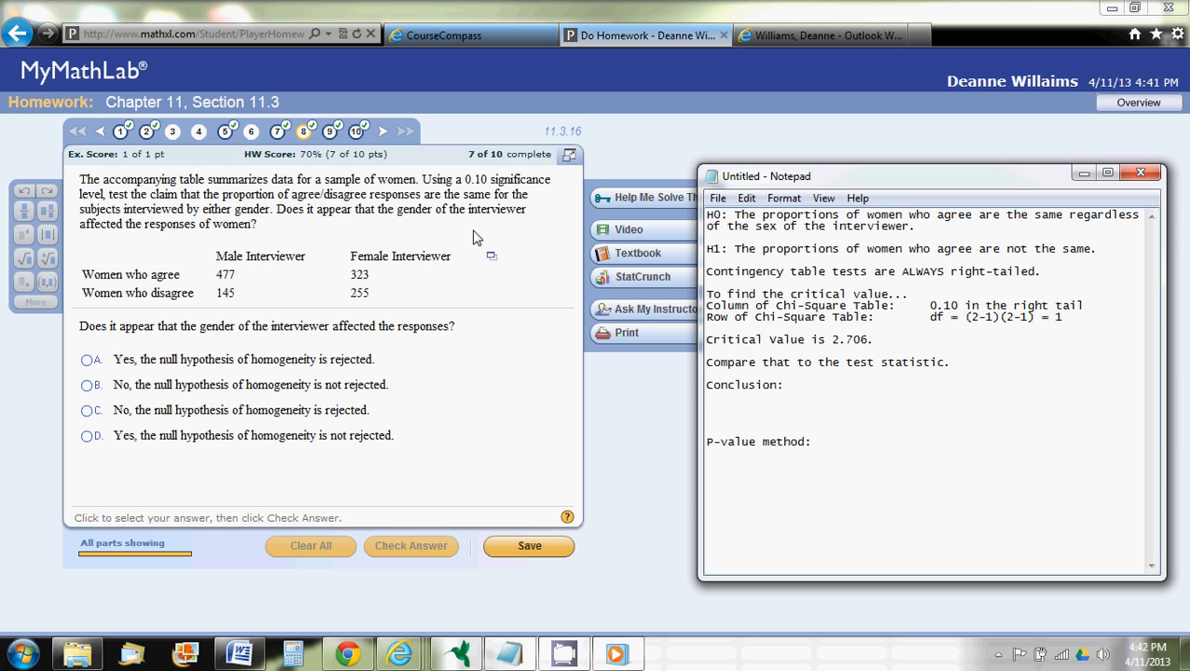
Open the male and female interviewer response table in StatCrunch.
left_click(495, 262)
left_click(492, 256)
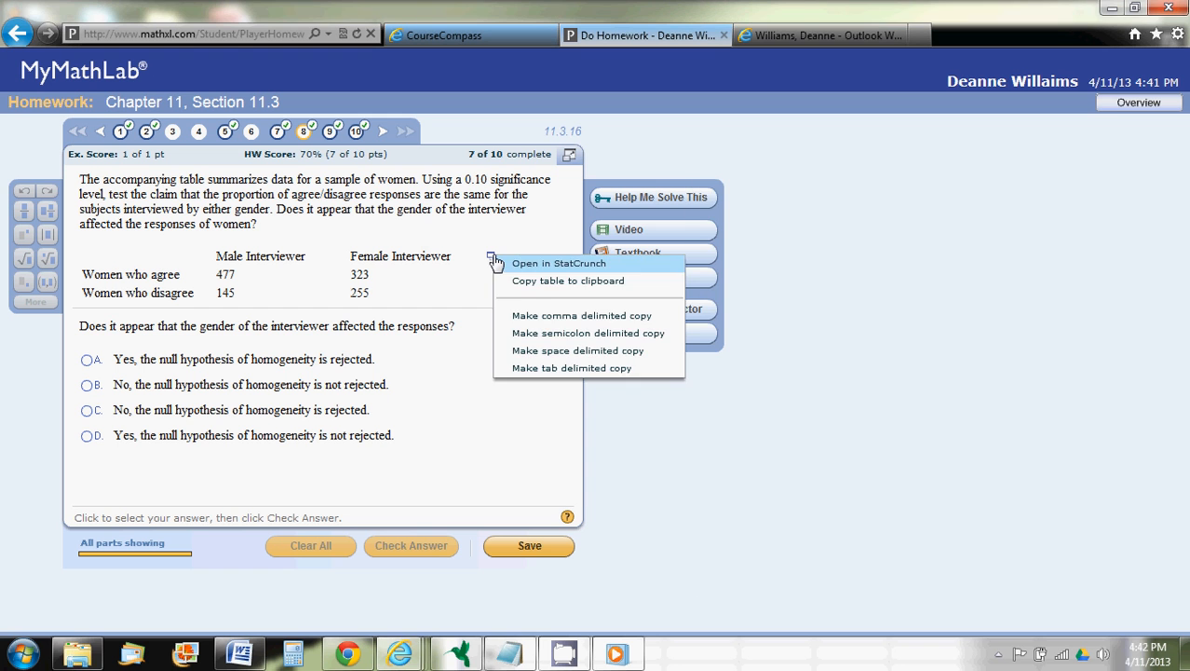
left_click(535, 266)
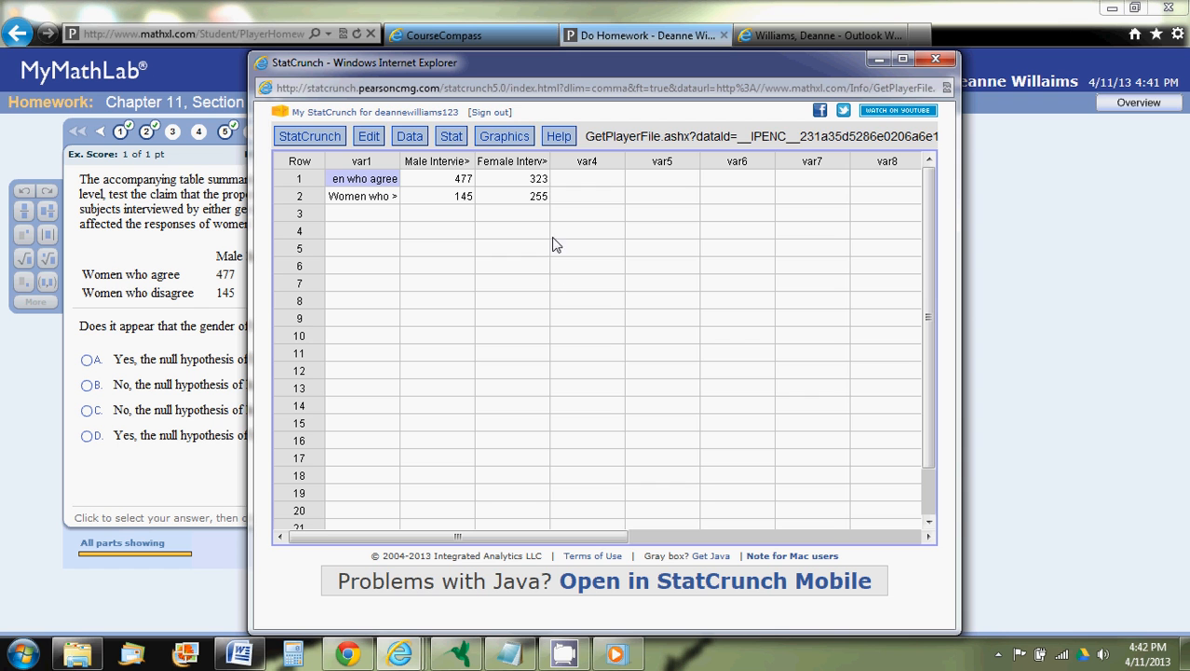
Set up a contingency table with summary from Male Interviewer and Female Interviewer, with row labels in var1 and the expected count displayed.
left_click(455, 140)
mouse_move(468, 181)
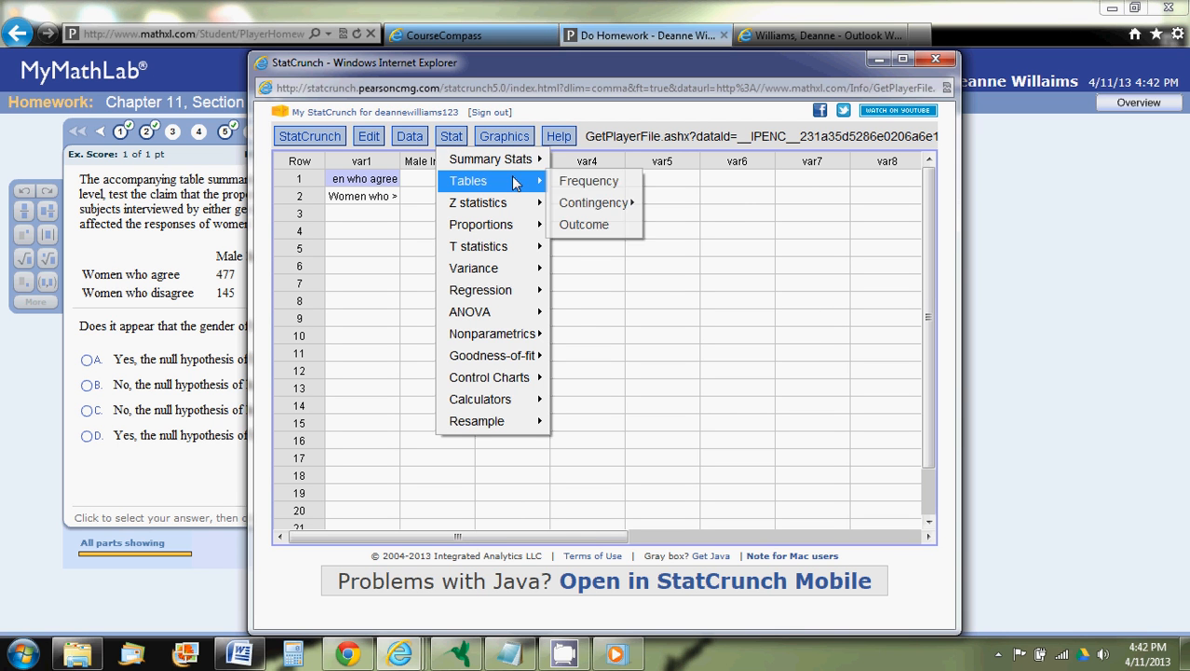
mouse_move(596, 209)
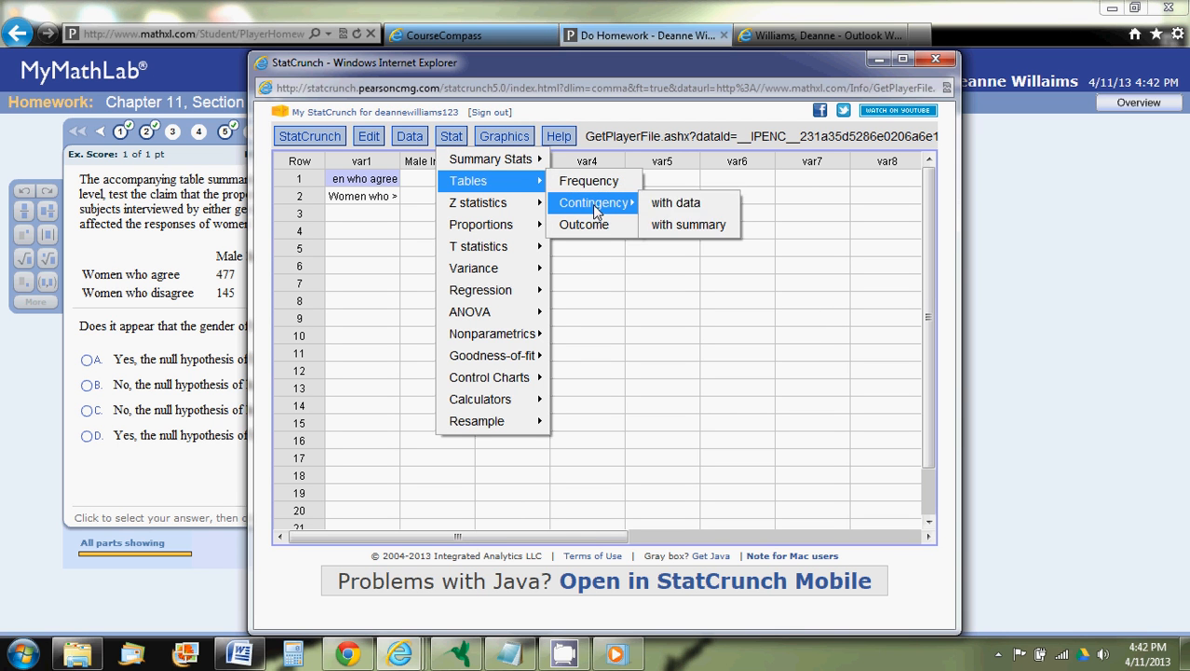
left_click(694, 228)
left_click_drag(565, 290, 559, 351)
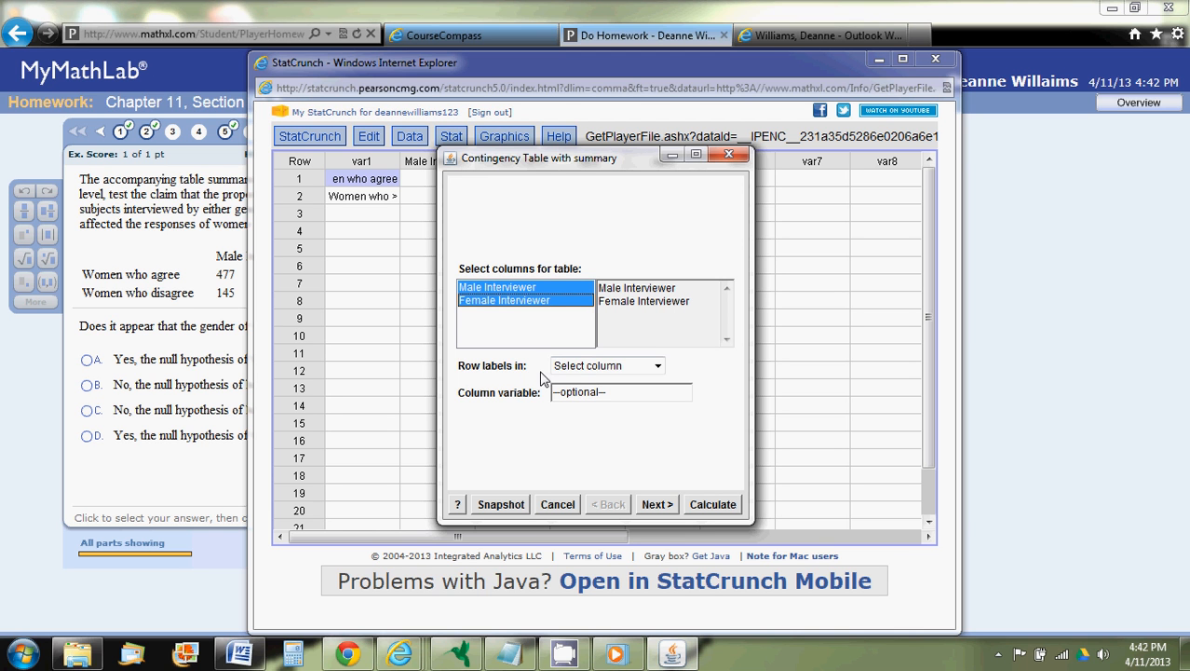
left_click(576, 365)
left_click(587, 395)
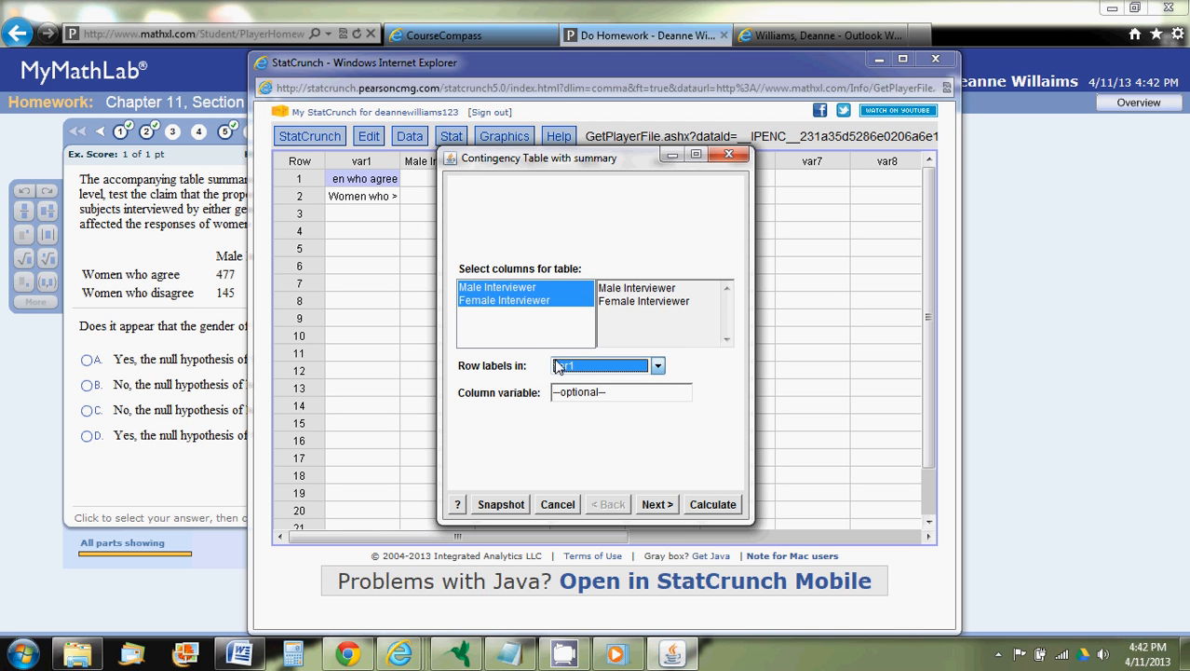
left_click(656, 503)
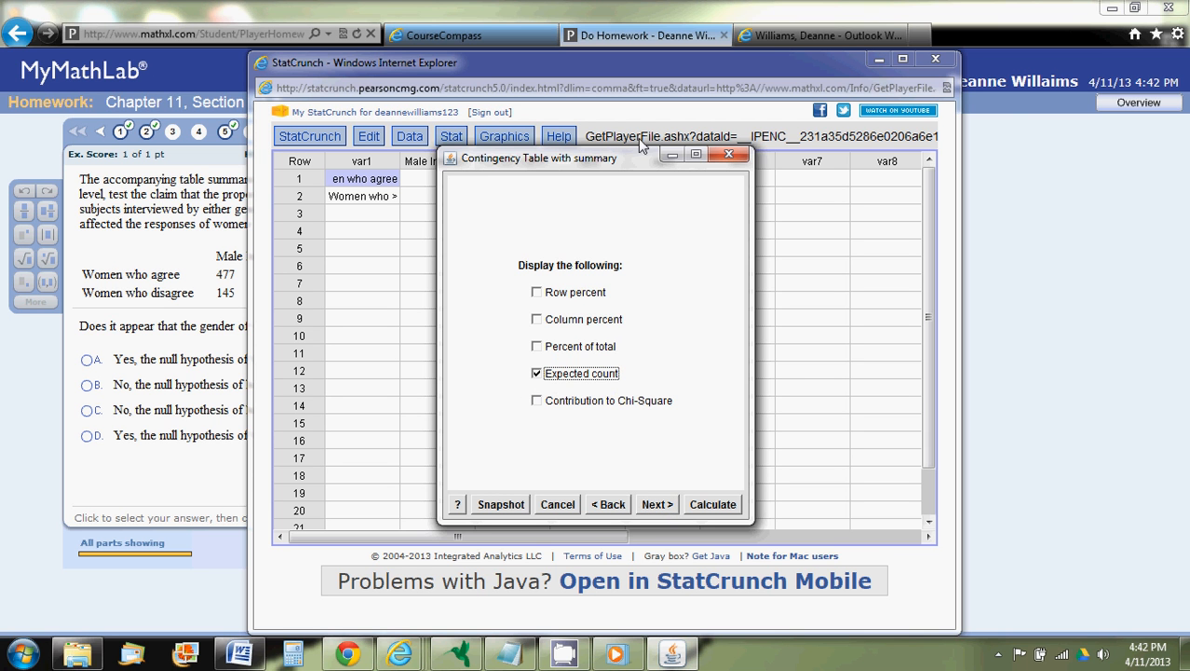
Move the StatCrunch window and the contingency table dialog aside to uncover the homework question and its significance level.
left_click_drag(613, 63, 882, 85)
left_click(484, 165)
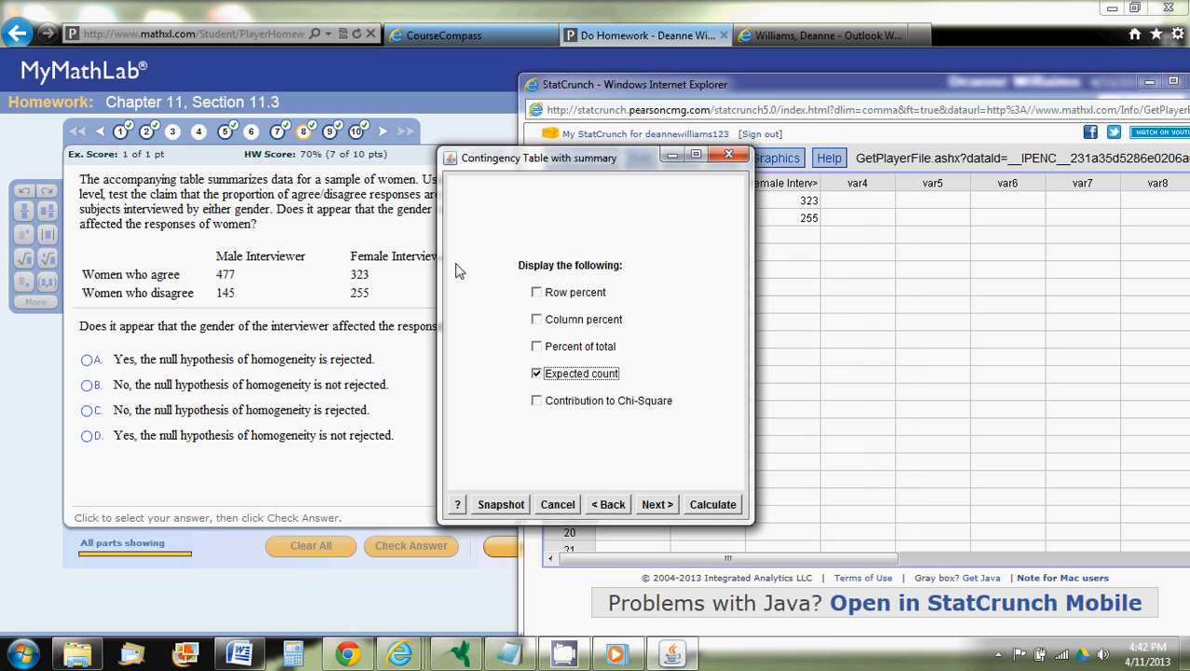
left_click_drag(514, 164, 600, 159)
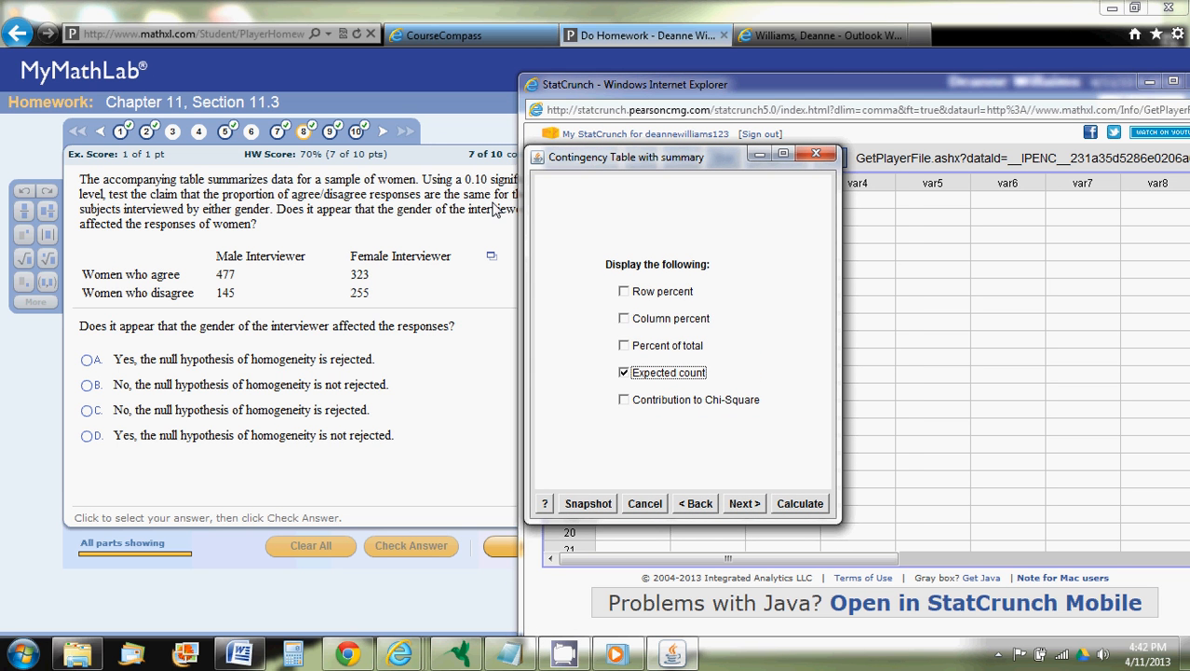
Change the confidence level in the hypothesis test options and calculate the contingency table with the chi-square test for independence.
left_click(738, 504)
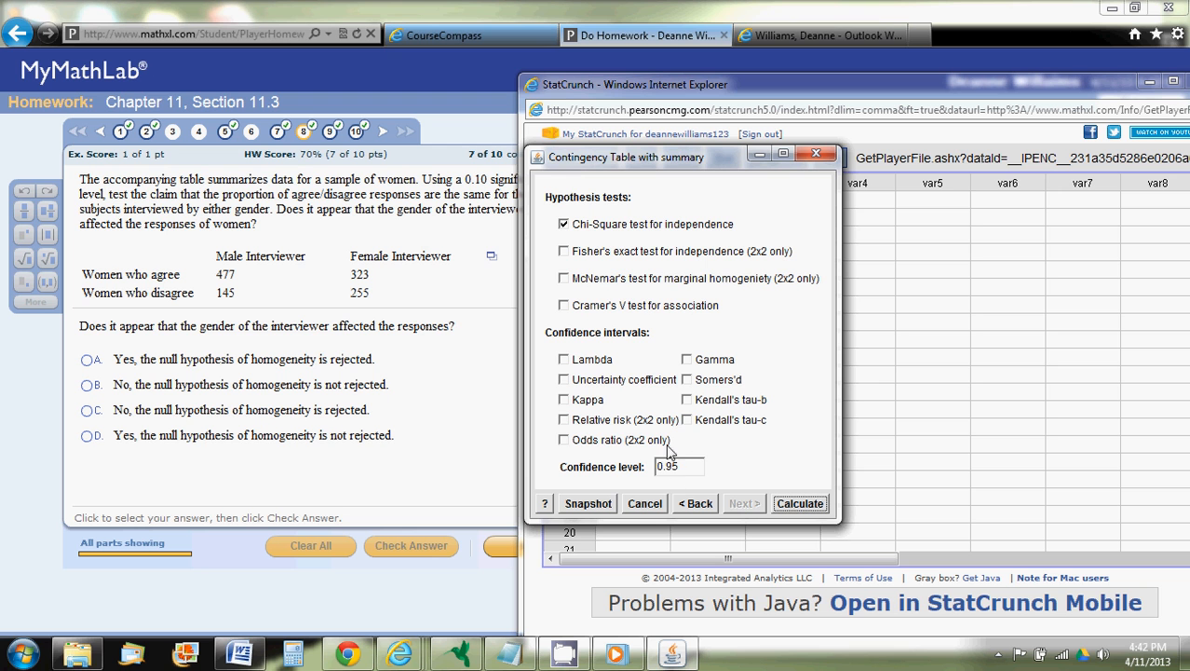
mouse_move(686, 466)
left_mouse_down()
mouse_move(656, 466)
mouse_move(674, 470)
left_mouse_up()
type("8")
left_click(796, 505)
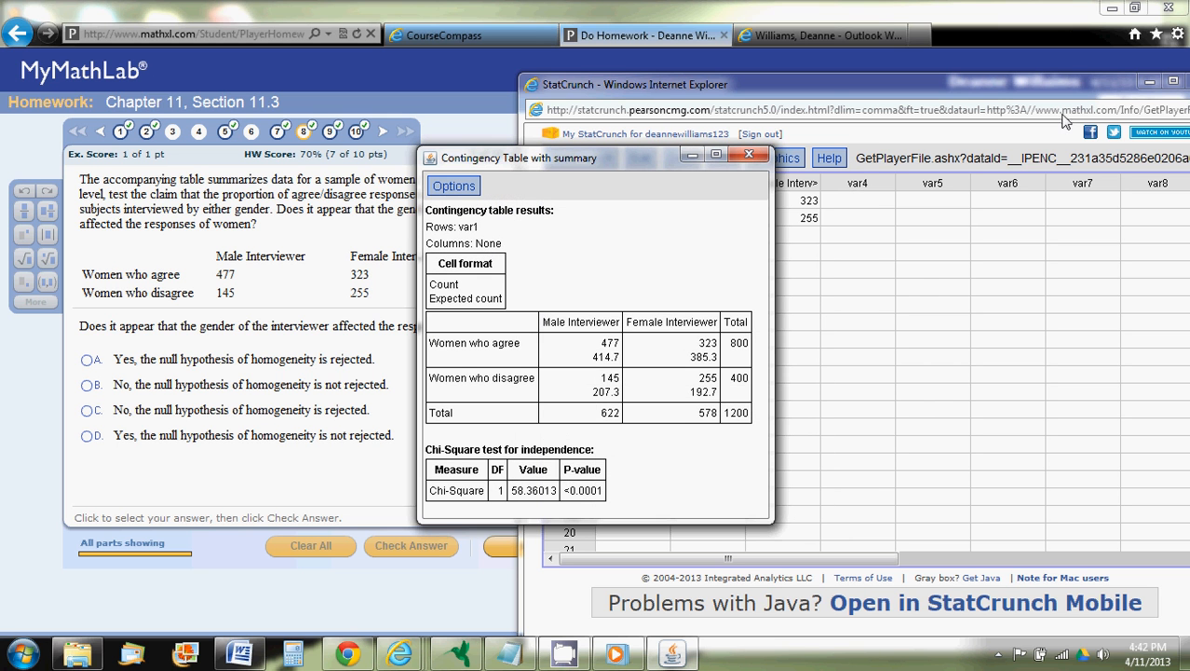
Minimize the StatCrunch data window, switch to the Notepad notes and add 58.360 as the test statistic on the comparison line.
left_click(1149, 83)
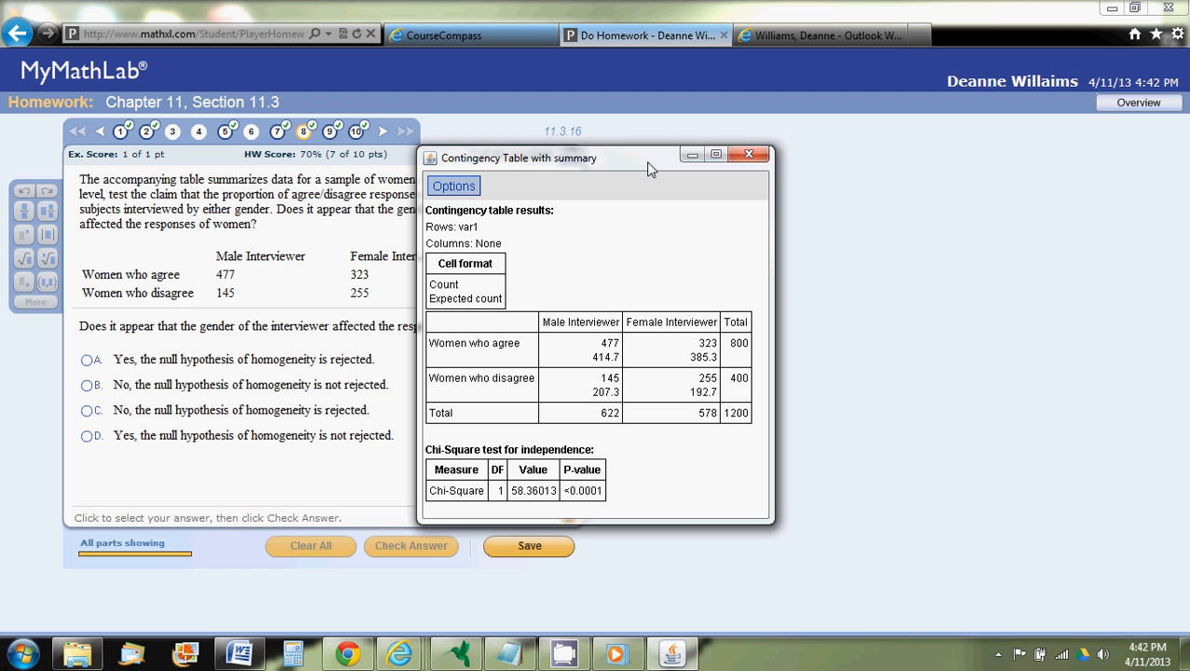
left_click(504, 659)
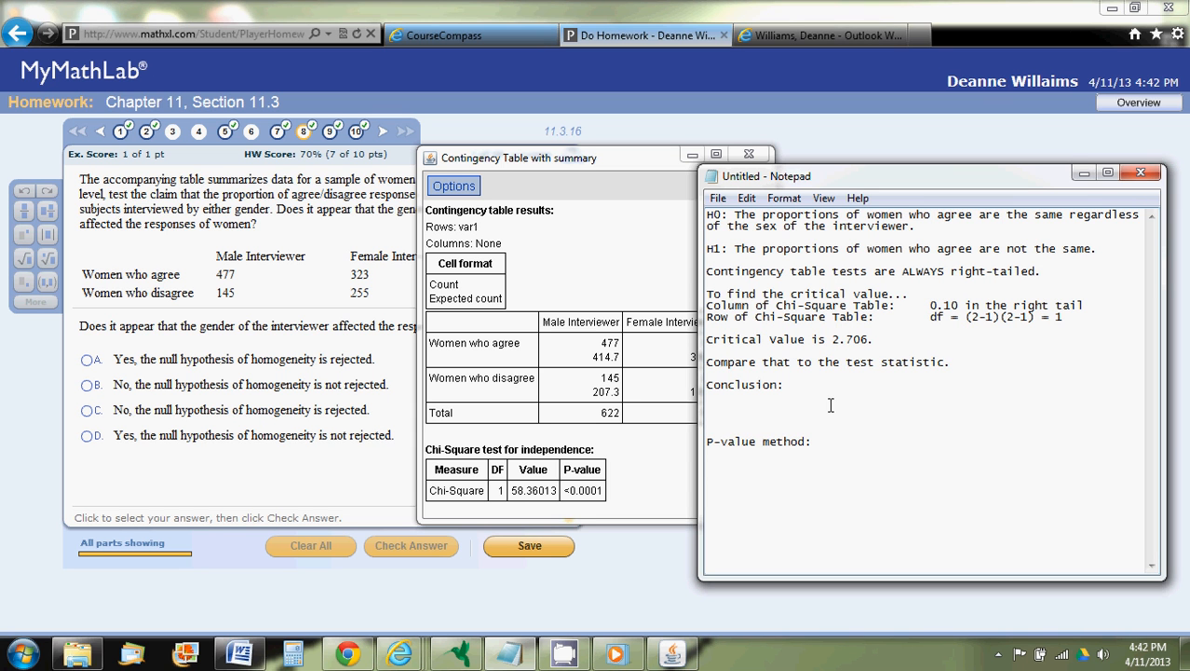
left_click(969, 359)
type(":  58.360")
Write under Conclusion: "Since 58.360 > 2.706, the test statistic falls in the critical region. Reject the null hypothesis.".
left_click(801, 407)
type("Since 58.360")
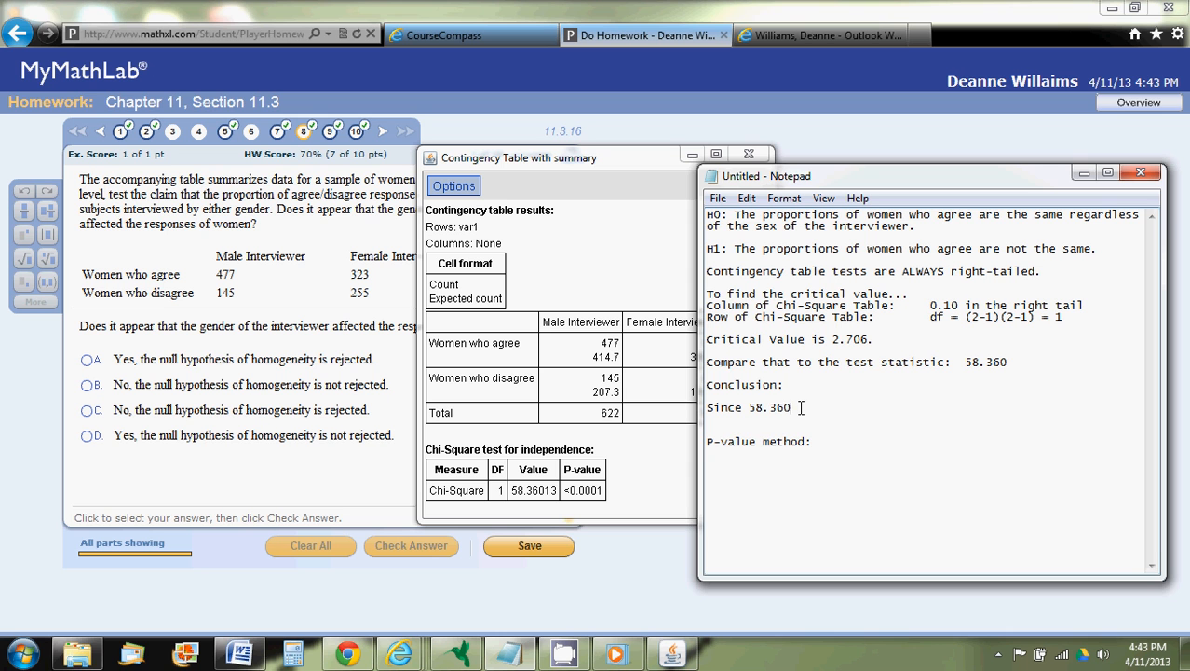
type(" > 2.706, the test statistic fal")
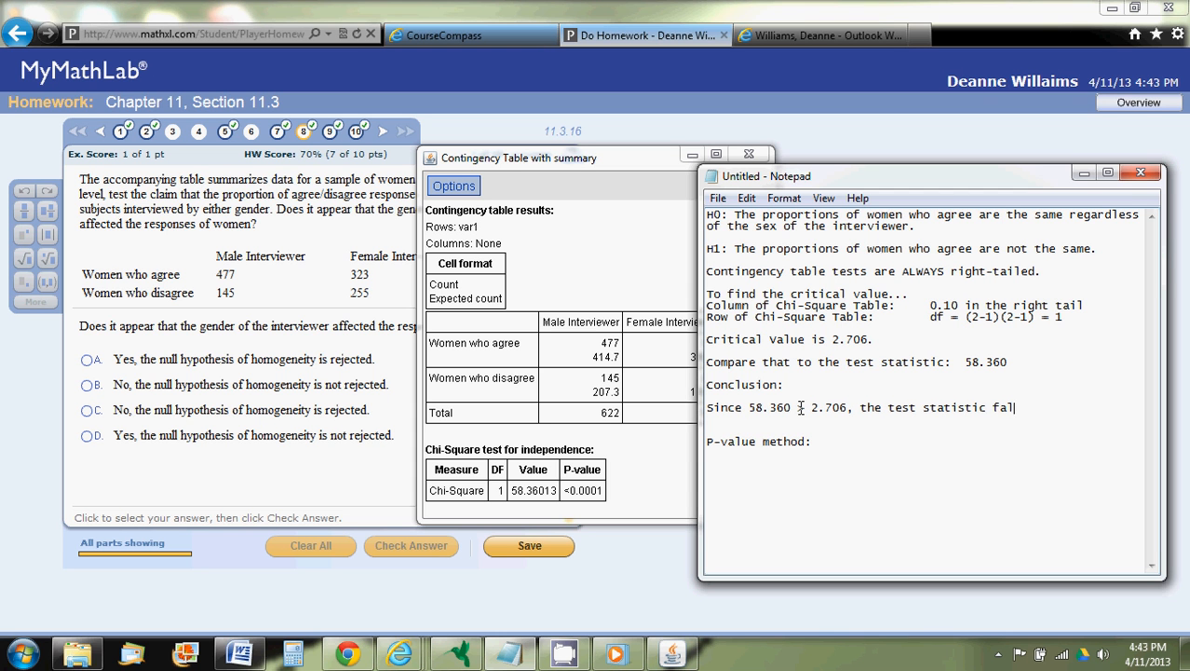
type("ls in the critical region.  Re")
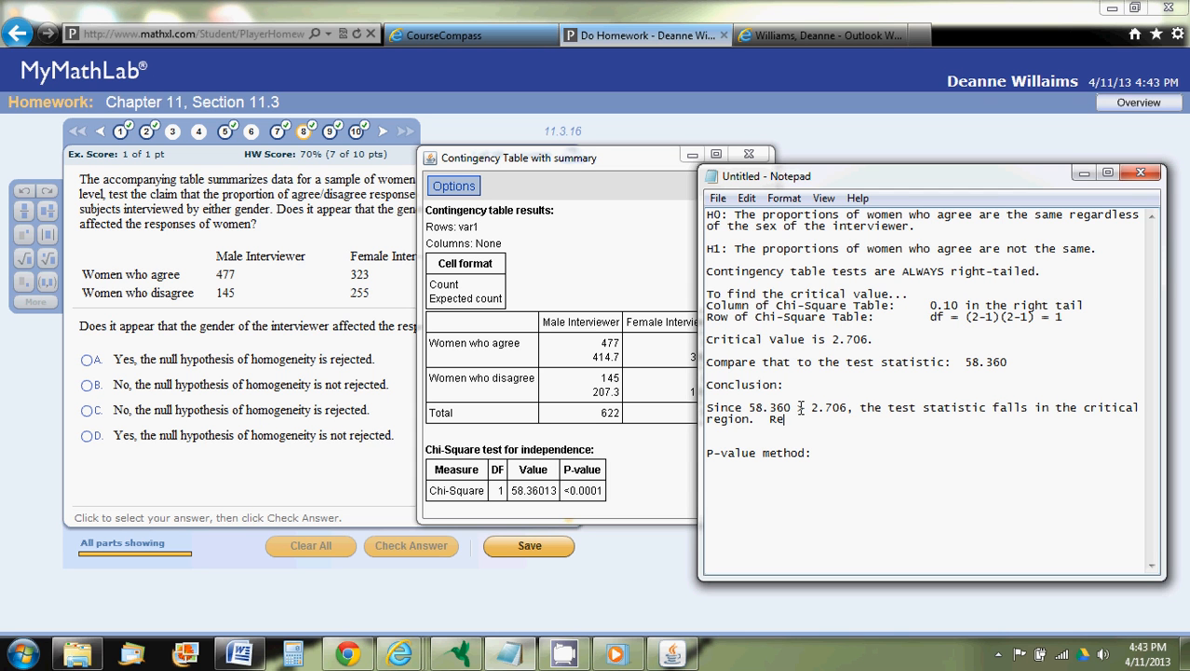
type("ject the null hypothesis.")
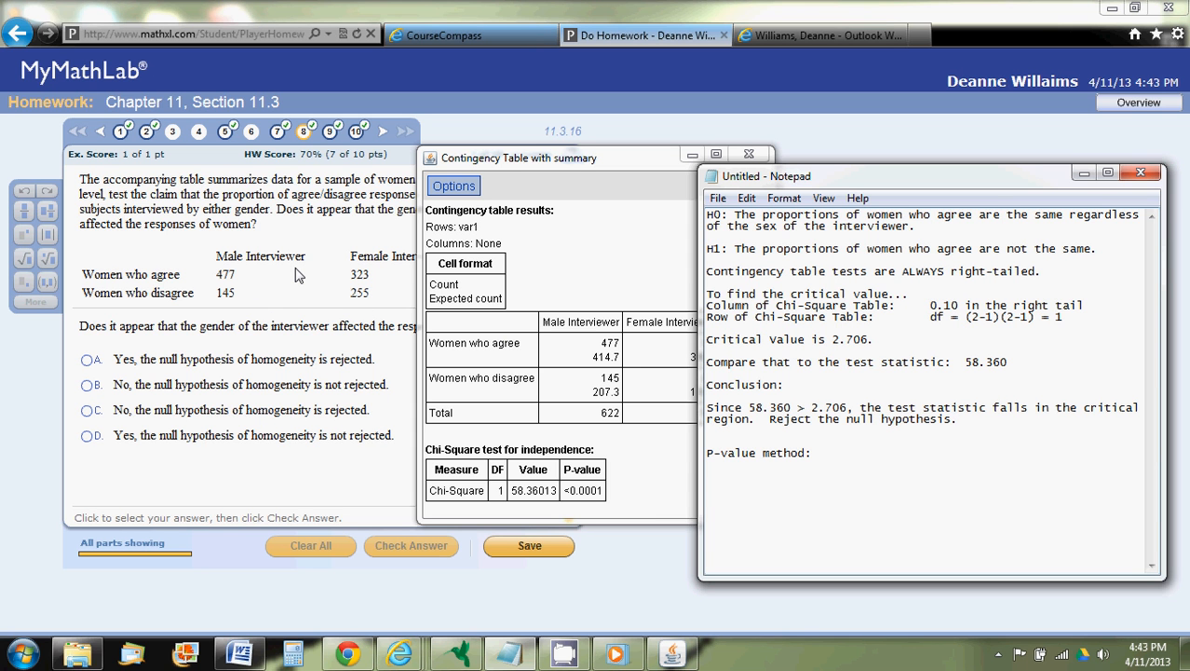
Add a separate concluding paragraph: "The proportions appear to be different and the interviewer may influence the respondents.".
key("Return")
key("Return")
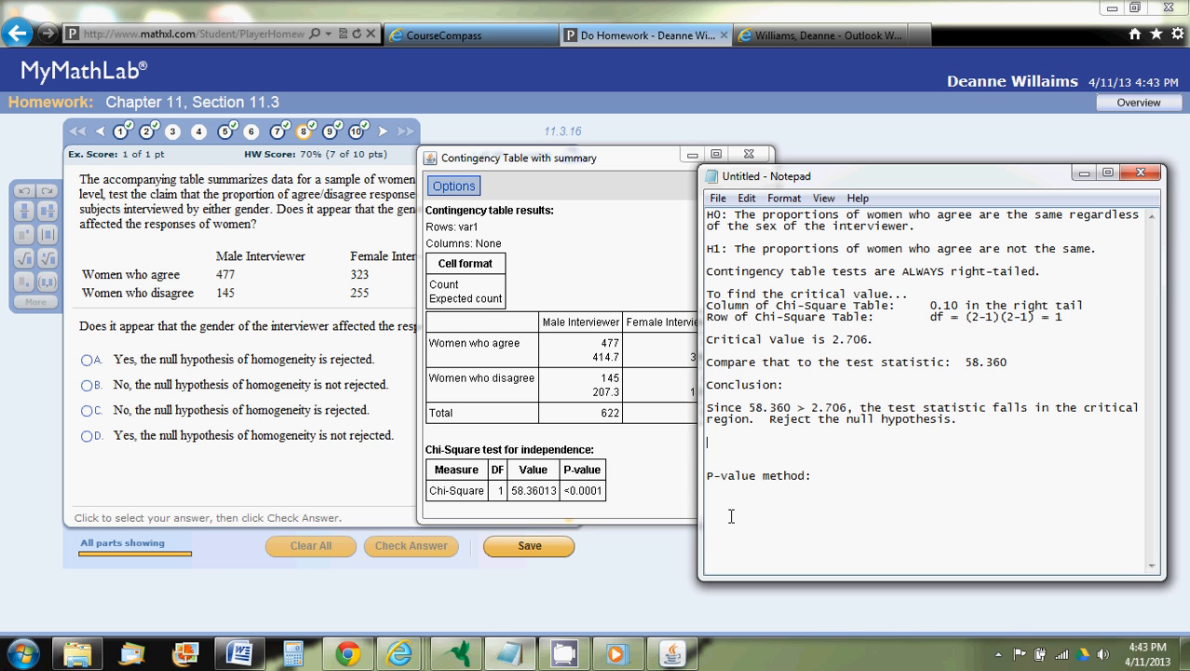
type("The proportions appear to be e")
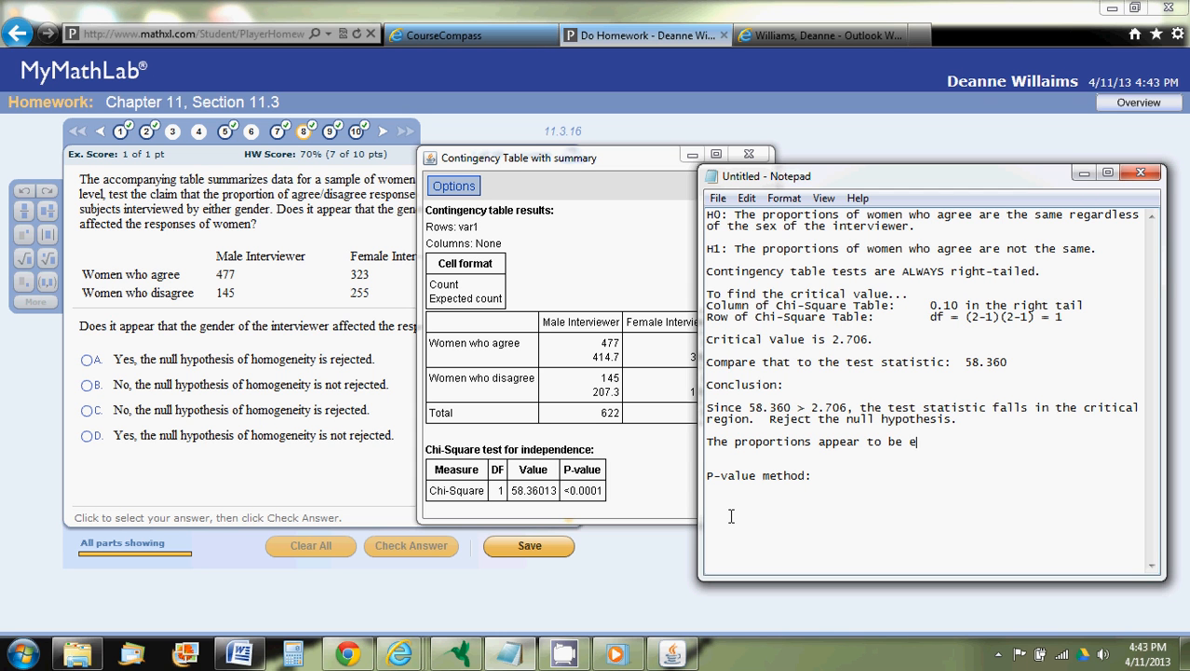
key("BackSpace")
type("different and the interviewer m")
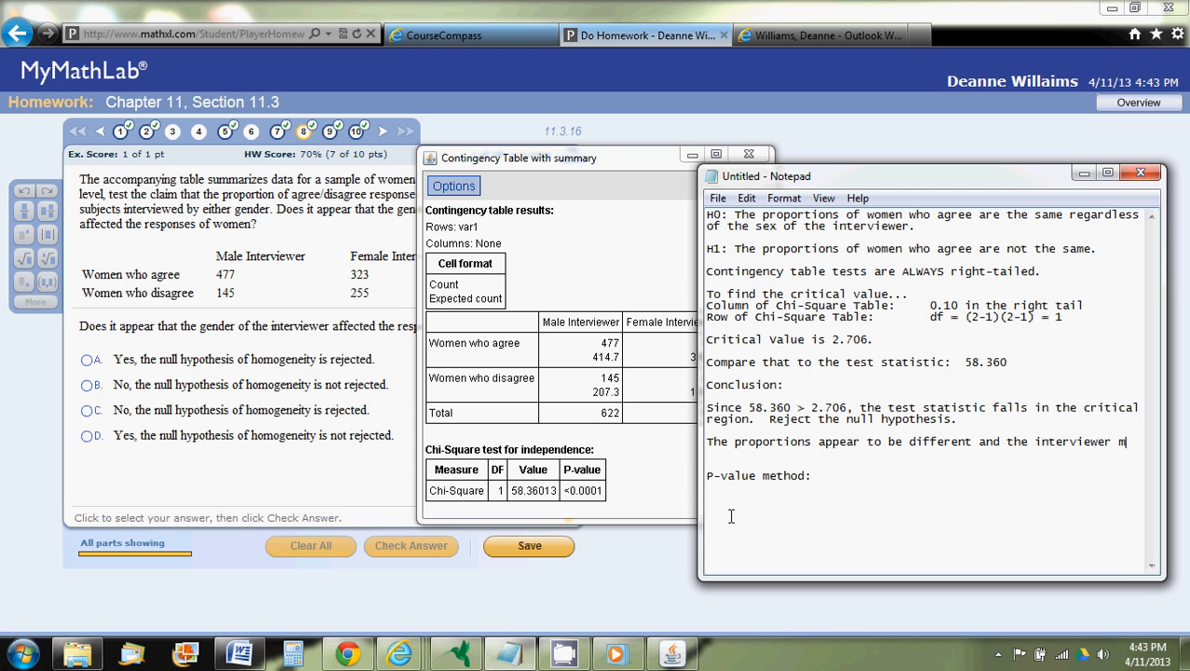
type("ay influ")
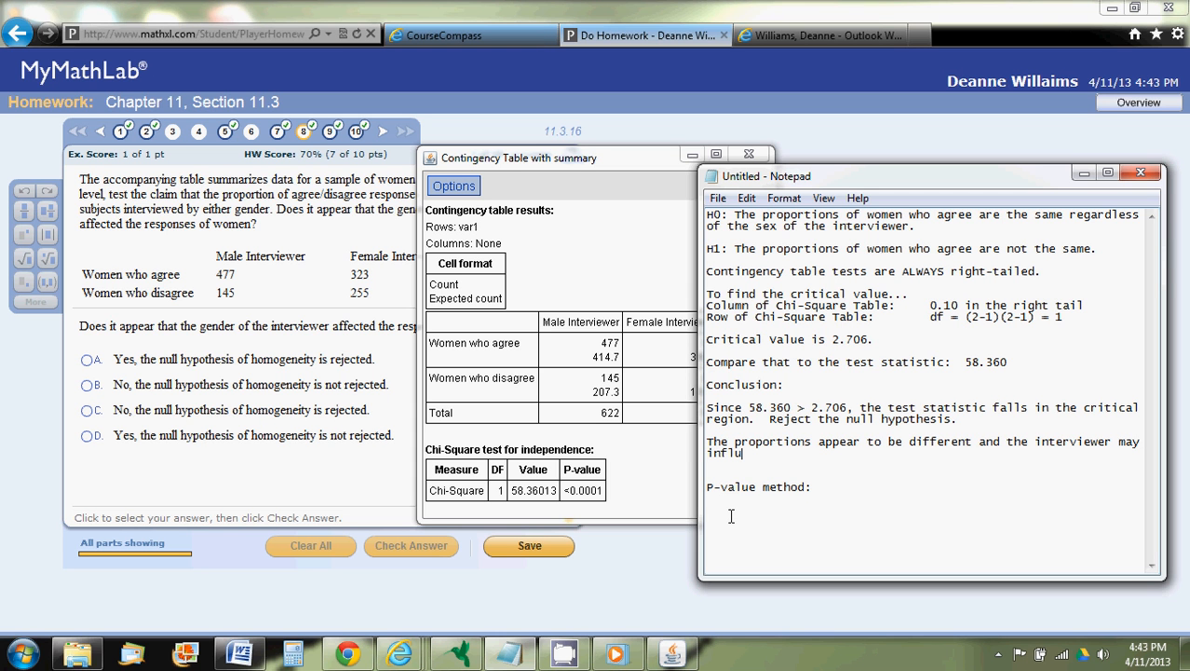
type("ence the respond")
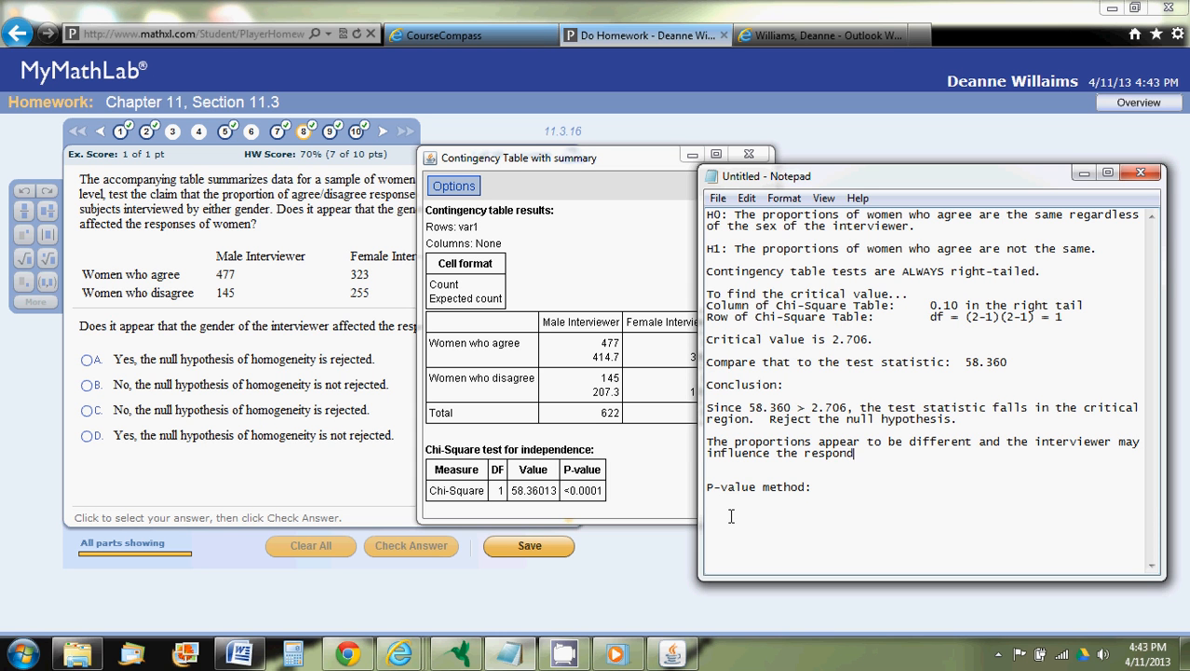
type("ents.")
Under P-value method, write "<.0001 is smaller than the significance level" and "Reject the null.", closing the contingency table results.
left_click(782, 510)
type("<.0001")
left_click_drag(569, 158, 783, 182)
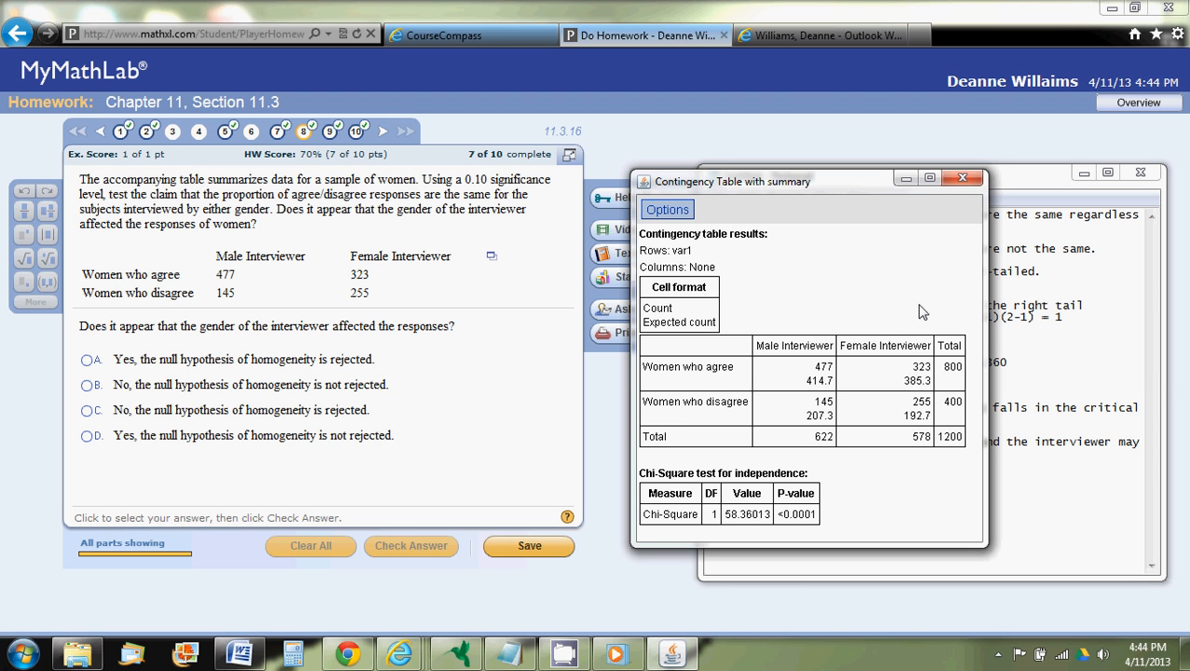
left_click(965, 178)
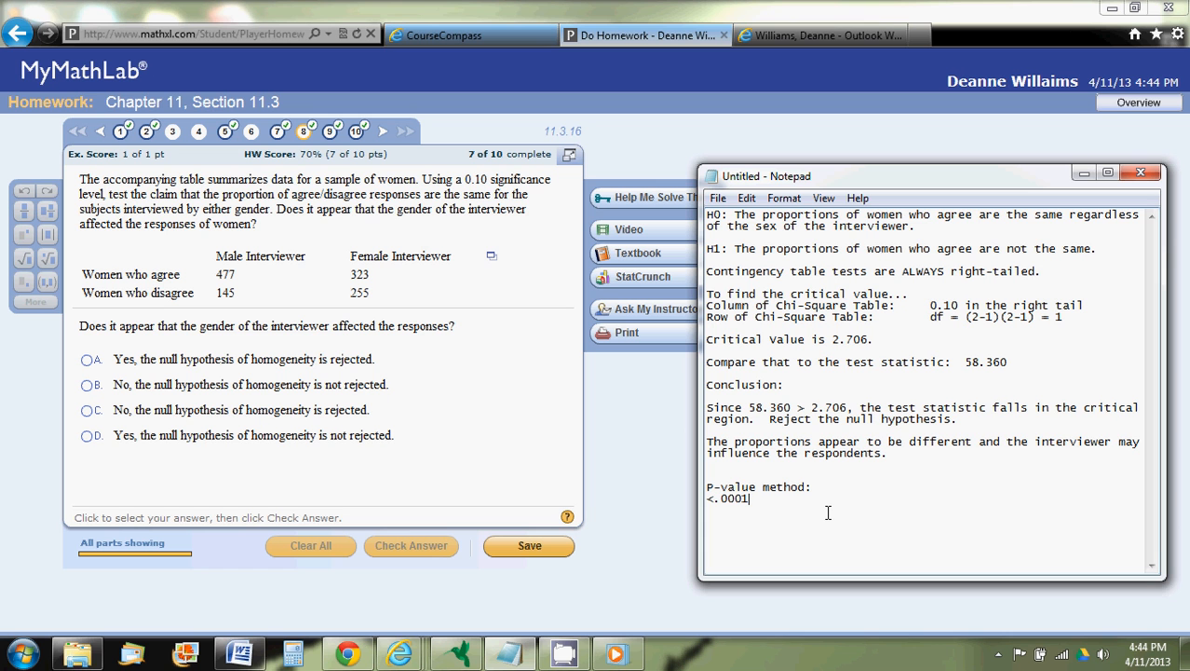
type("is smaller than the significance level  ")
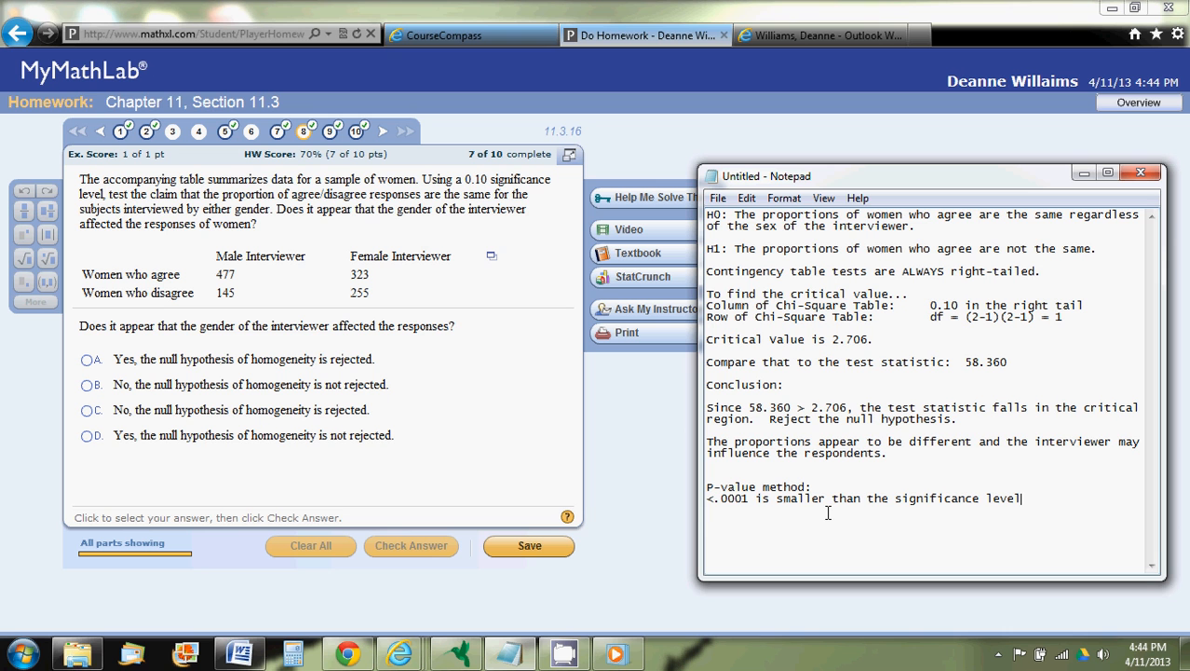
type("Reject the null.")
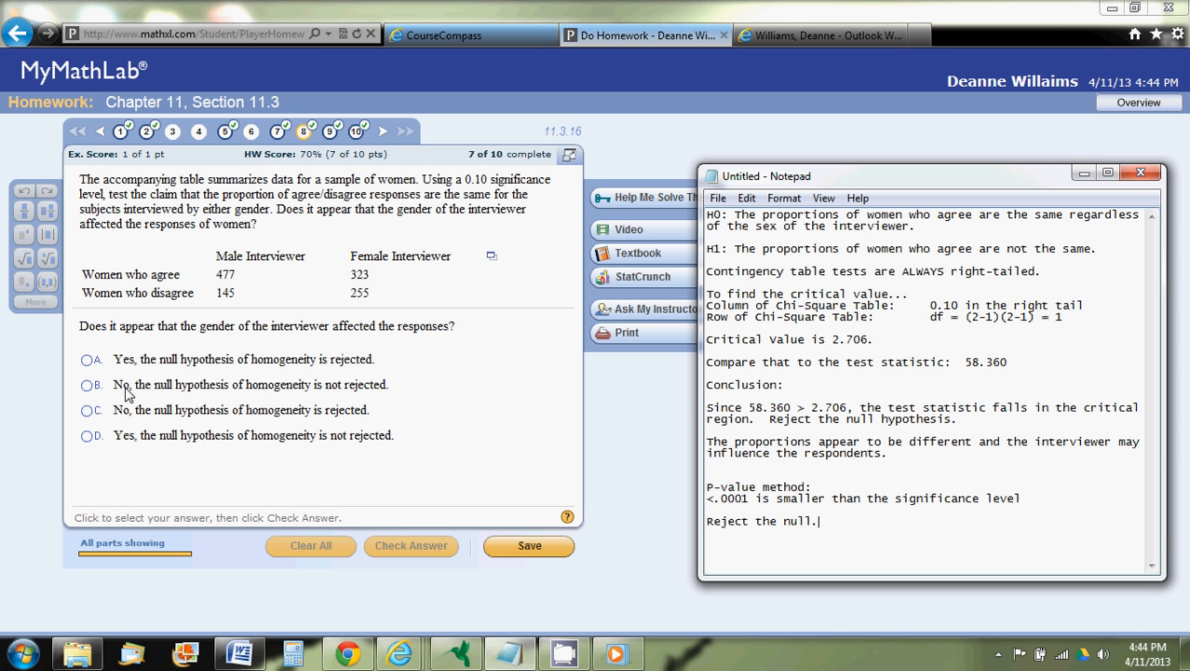
Answer the interviewer question with "Yes, the null hypothesis of homogeneity is rejected" and check the answer.
left_click(87, 360)
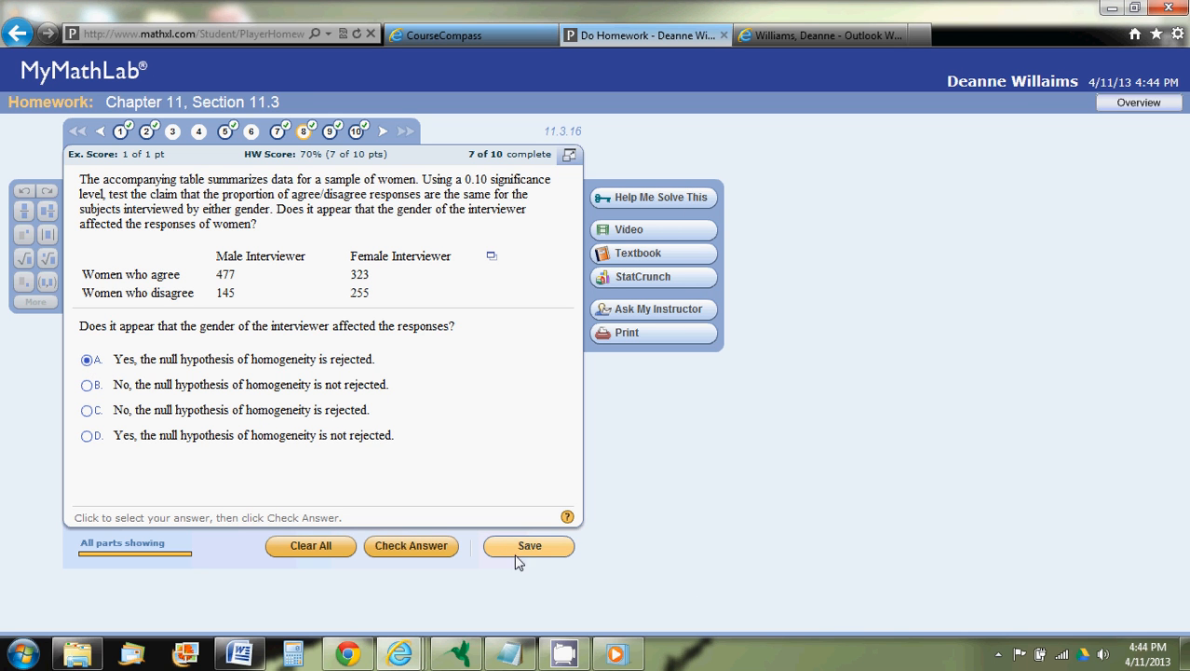
left_click(396, 549)
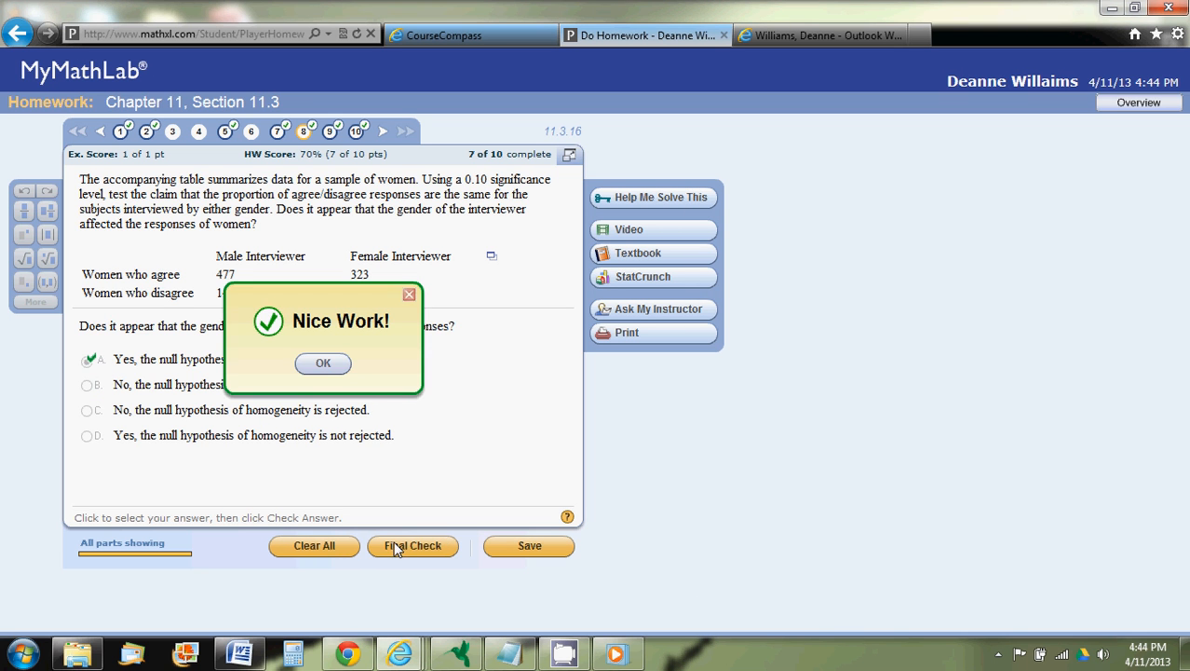
left_click(324, 363)
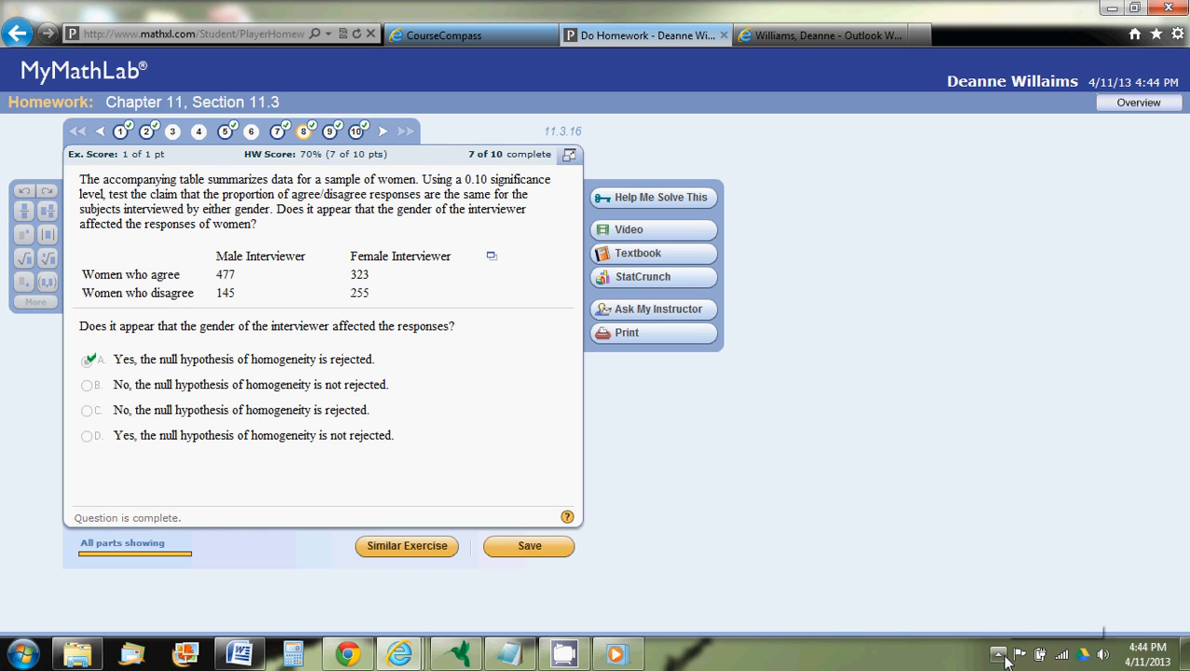
left_click(999, 655)
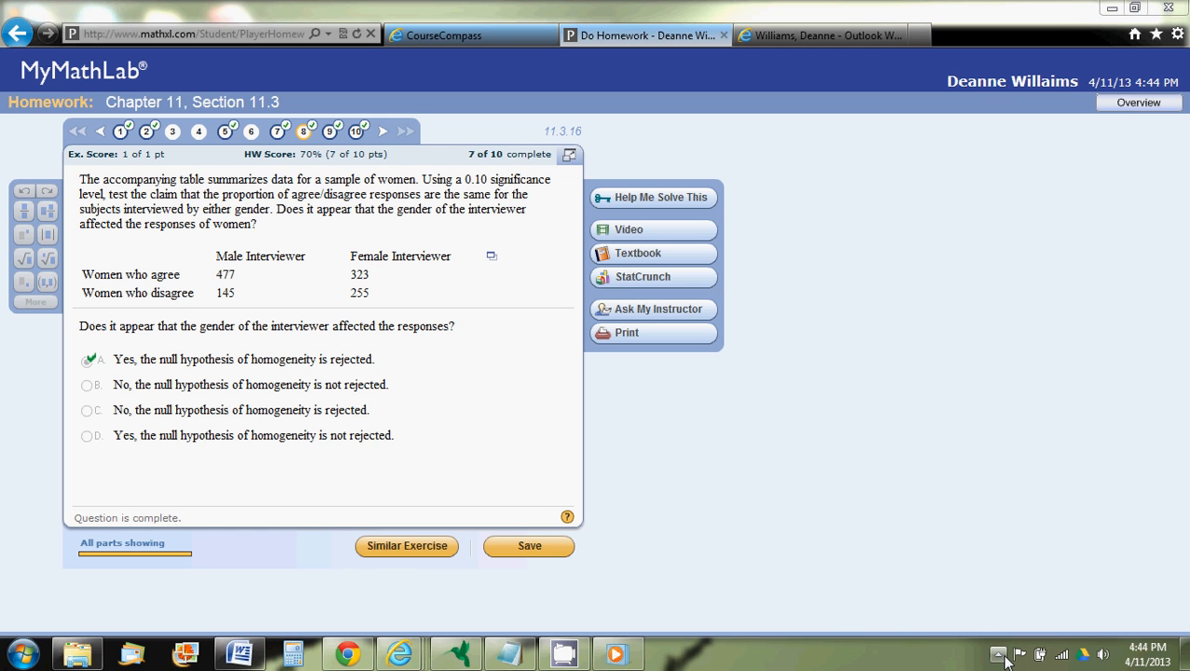